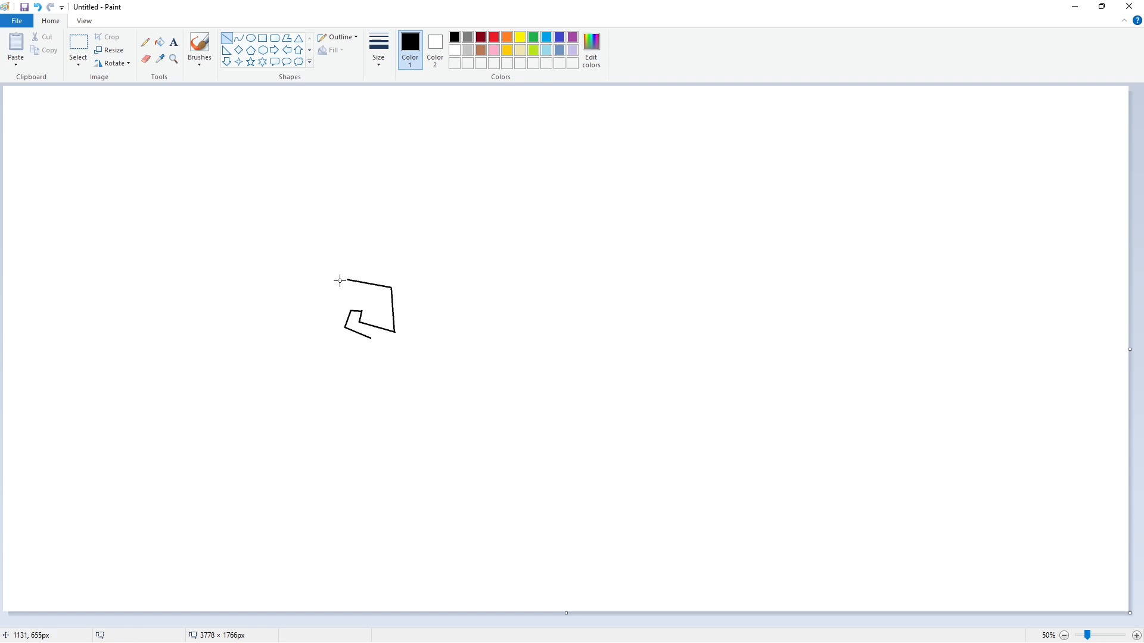
# Draw the upper-left edge and the lower-right side of a block letter S with straight black lines
pyautogui.moveTo(348, 280); pyautogui.dragTo(312, 298)
pyautogui.moveTo(311, 342); pyautogui.dragTo(311, 351)
pyautogui.moveTo(379, 359); pyautogui.dragTo(356, 417)
pyautogui.click(436, 352)
pyautogui.click(420, 393)
pyautogui.click(419, 411)
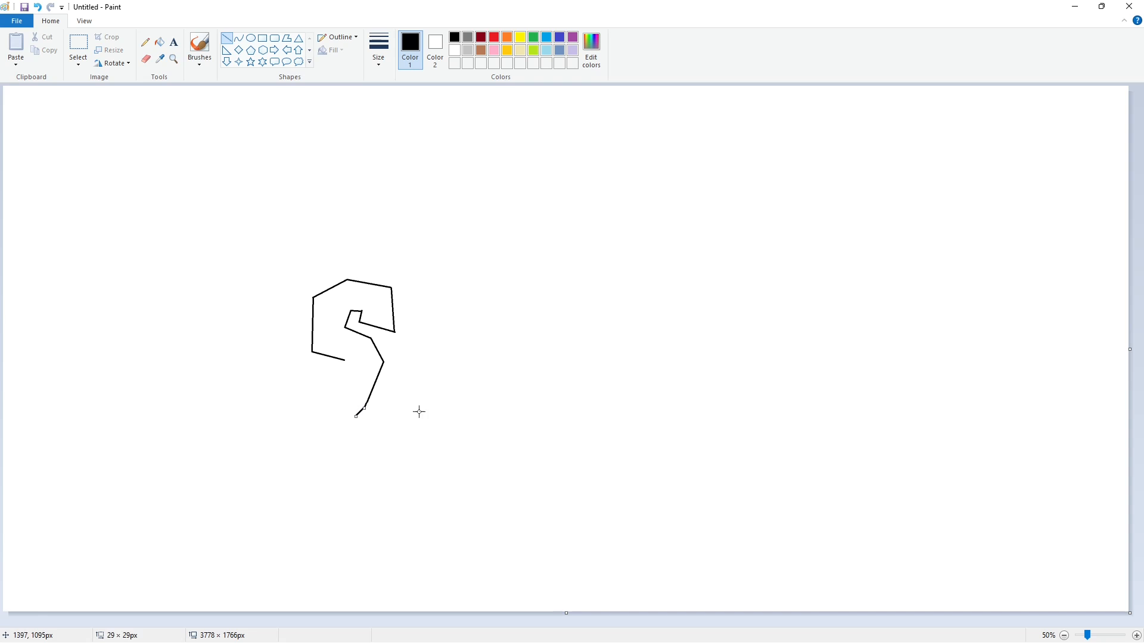
# Close the lower-left part of the S outline with straight lines and fill the letter with black
pyautogui.moveTo(343, 371)
pyautogui.mouseDown()
pyautogui.moveTo(340, 382)
pyautogui.moveTo(328, 367)
pyautogui.moveTo(293, 362)
pyautogui.moveTo(302, 408)
pyautogui.moveTo(353, 416)
pyautogui.mouseUp()
pyautogui.click(426, 378)
pyautogui.click(404, 373)
pyautogui.click(389, 365)
pyautogui.click(352, 403)
pyautogui.click(370, 403)
pyautogui.click(401, 401)
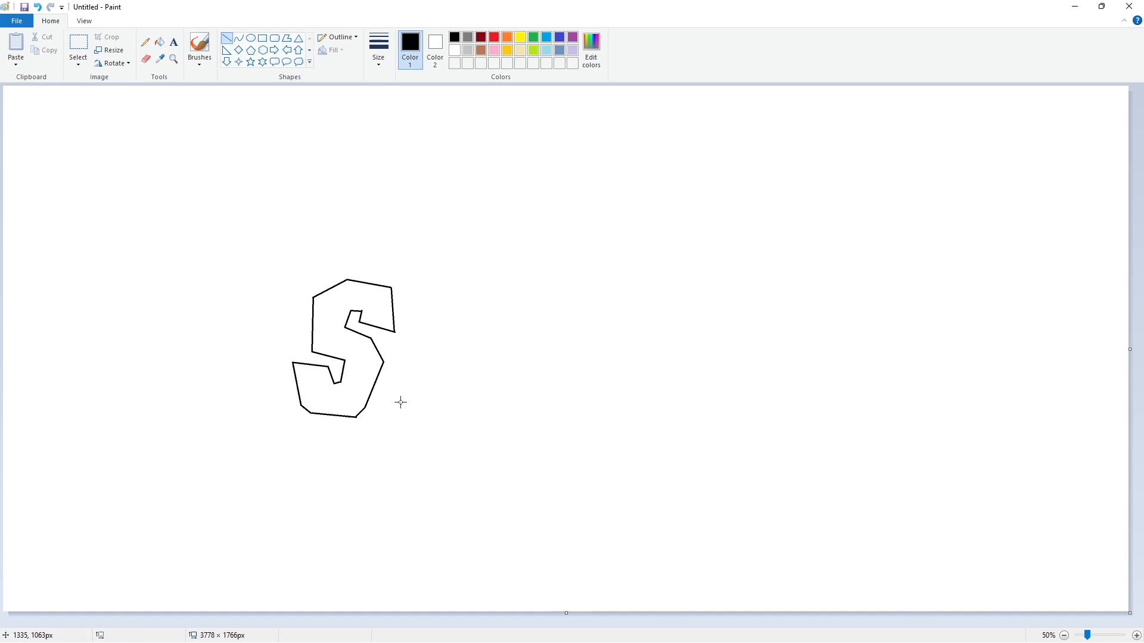
pyautogui.click(160, 42)
pyautogui.click(358, 358)
# Trim the stray outline tips at the corners of the black S with short white lines
pyautogui.click(1137, 635)
pyautogui.moveTo(477, 623); pyautogui.dragTo(546, 623)
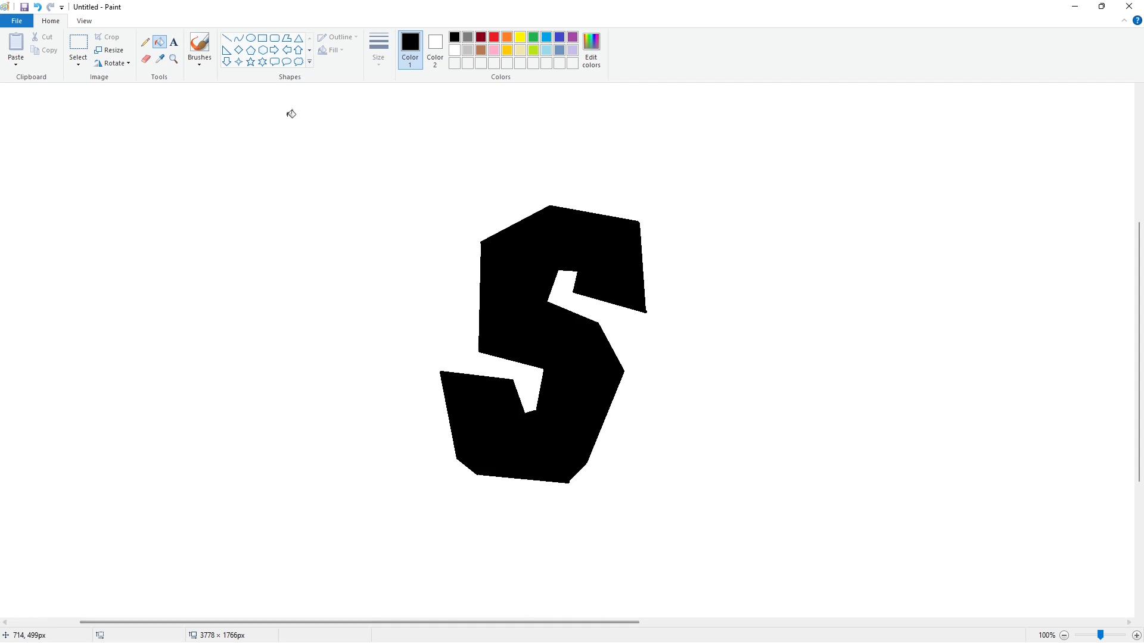
pyautogui.click(227, 38)
pyautogui.click(454, 50)
pyautogui.moveTo(579, 475); pyautogui.dragTo(549, 498)
pyautogui.click(624, 347)
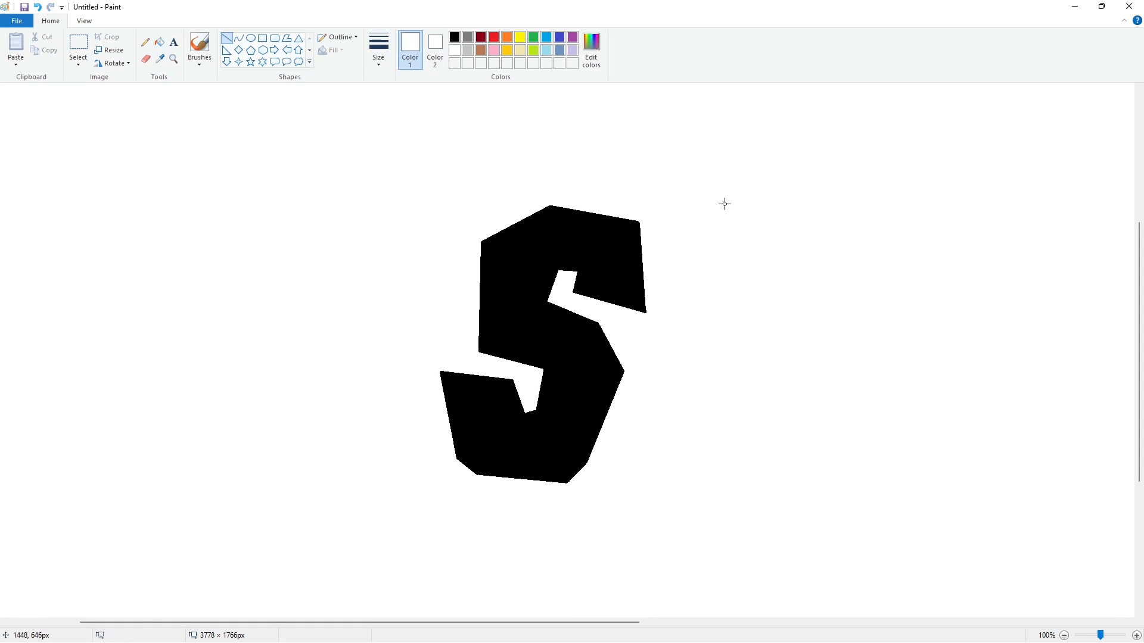
pyautogui.scroll(-1, 731, 471)
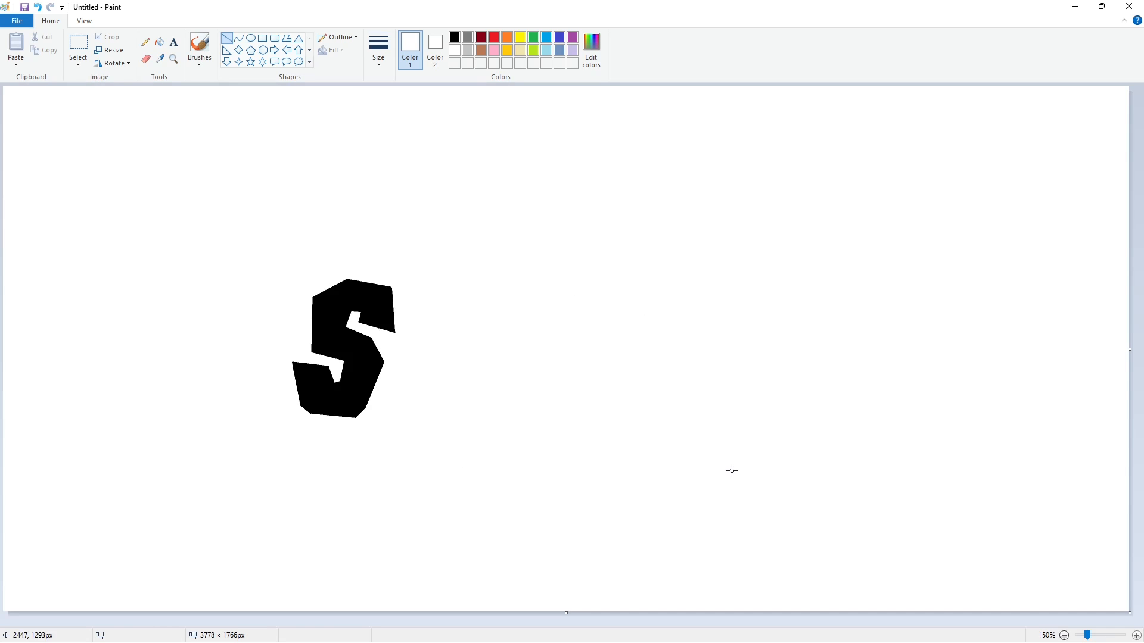
# Draw a block letter M beside the S with the black Polygon shape and fill it with black
pyautogui.click(286, 38)
pyautogui.click(455, 37)
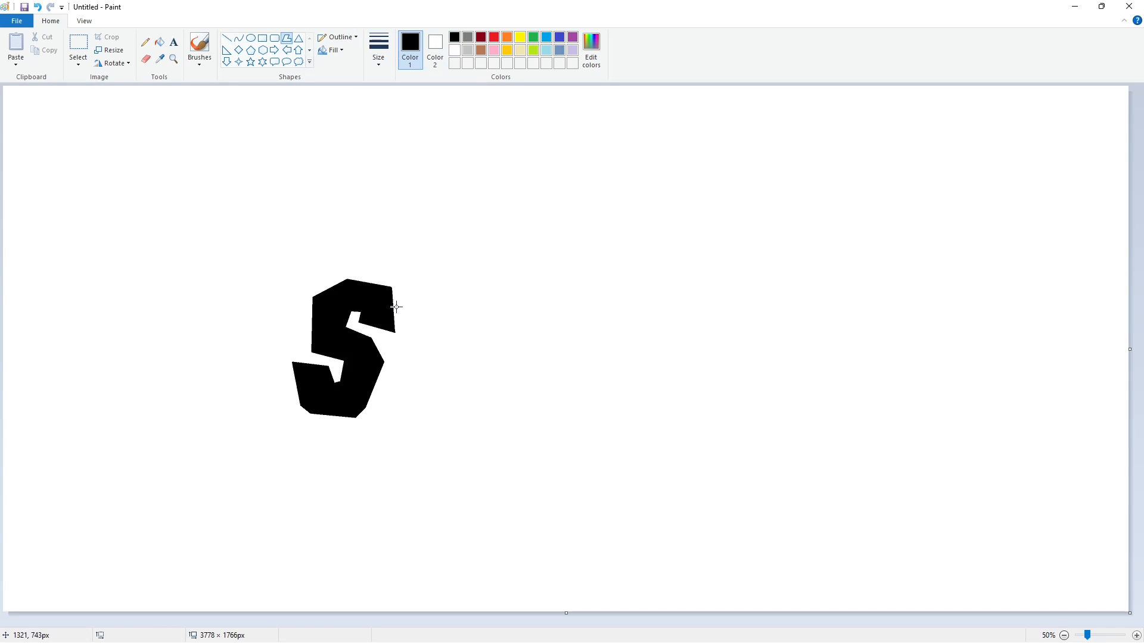
pyautogui.moveTo(390, 402); pyautogui.dragTo(428, 301)
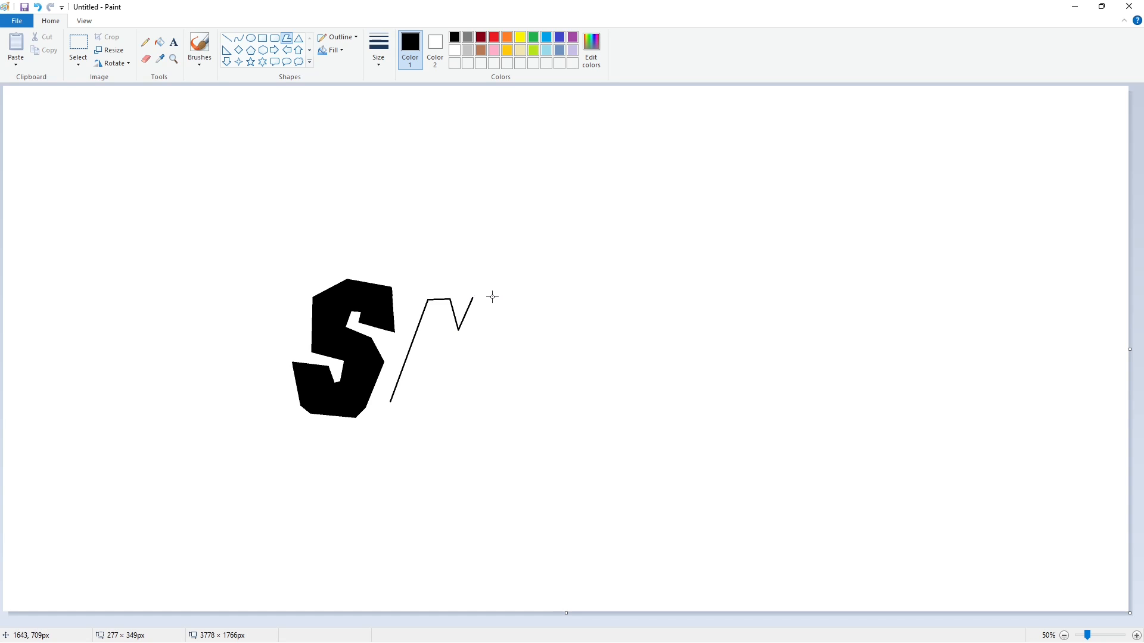
pyautogui.click(517, 406)
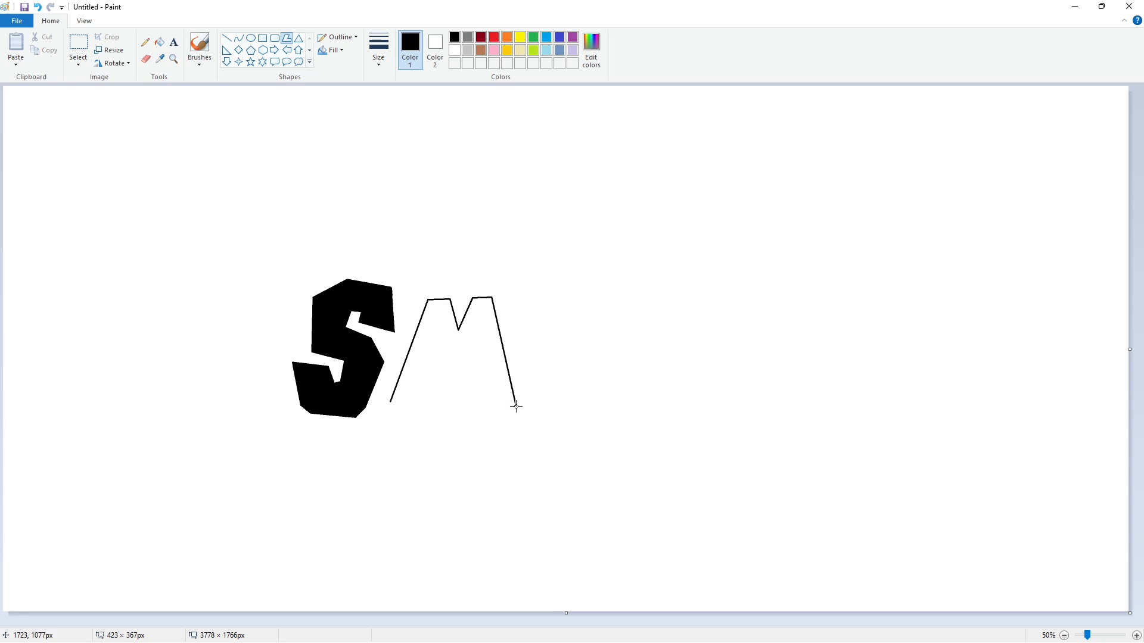
pyautogui.click(475, 357)
pyautogui.click(422, 410)
pyautogui.click(391, 402)
pyautogui.click(159, 42)
pyautogui.click(441, 319)
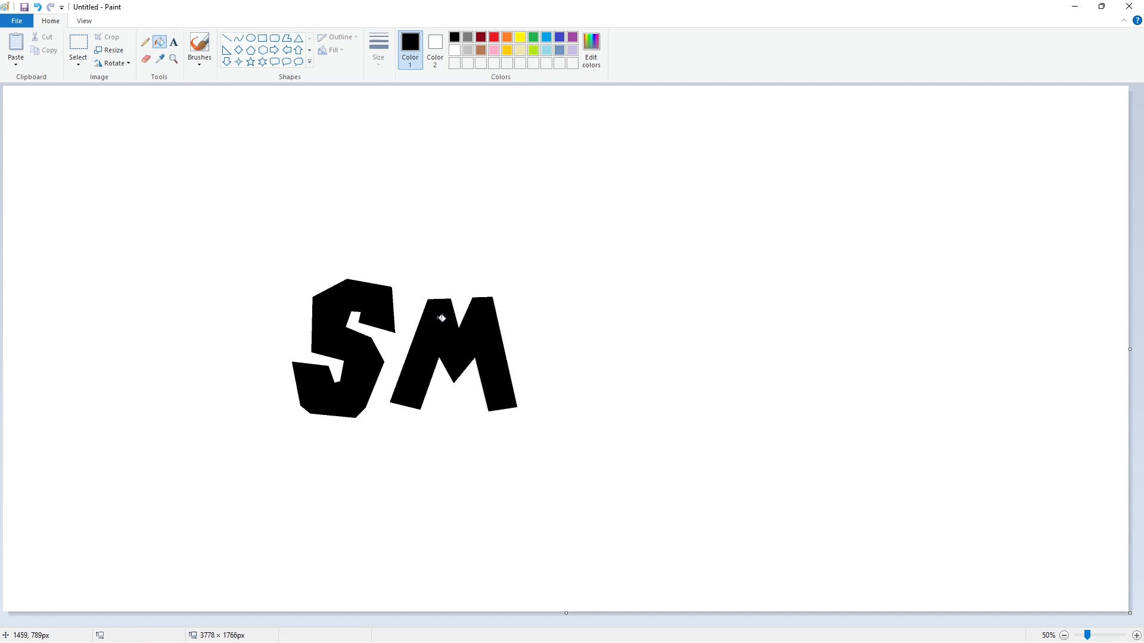
# Draw a black curve arching over the M, from the S's upper-right corner to just past the M
pyautogui.click(238, 38)
pyautogui.moveTo(399, 280)
pyautogui.mouseDown()
pyautogui.moveTo(529, 295)
pyautogui.moveTo(428, 253)
pyautogui.mouseUp()
pyautogui.moveTo(499, 282); pyautogui.dragTo(501, 256)
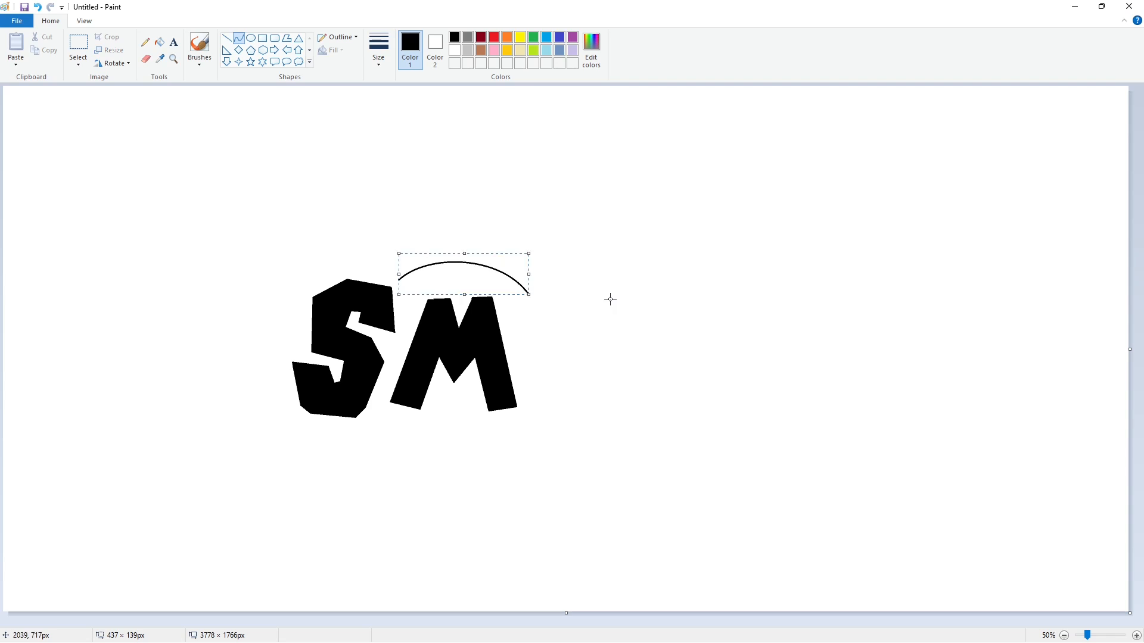
pyautogui.click(610, 300)
# Outline the emblem's right side with a straight line and curves that run down to below the M's right leg
pyautogui.click(227, 38)
pyautogui.moveTo(528, 294)
pyautogui.mouseDown()
pyautogui.moveTo(510, 336)
pyautogui.moveTo(525, 403)
pyautogui.mouseUp()
pyautogui.click(641, 319)
pyautogui.hotkey('ctrl', 'z')
pyautogui.click(239, 38)
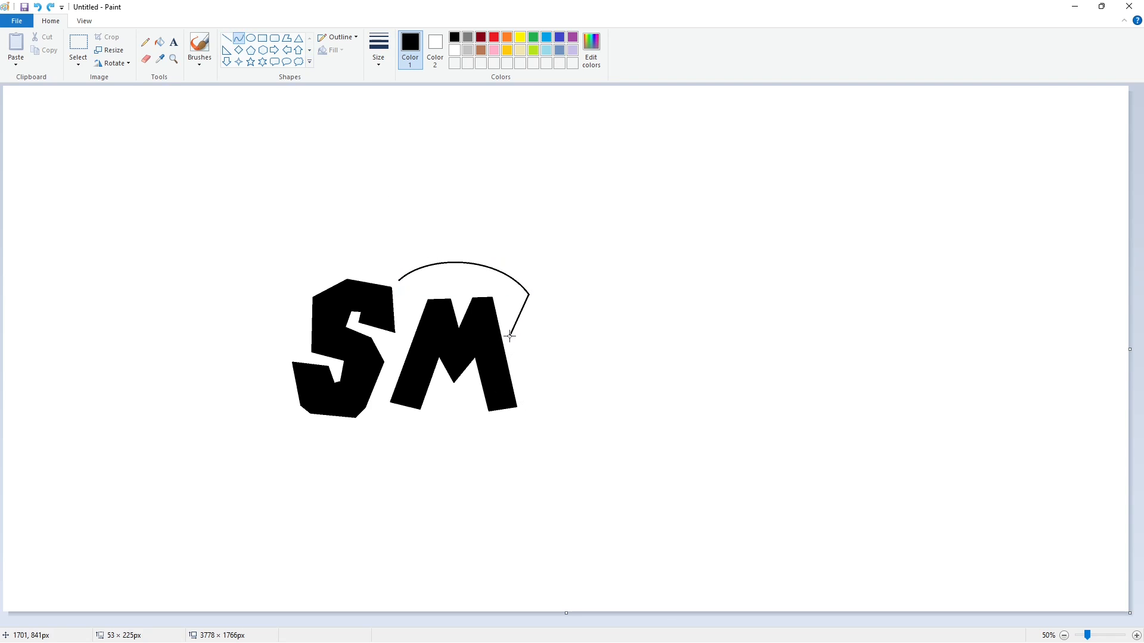
pyautogui.moveTo(510, 336)
pyautogui.mouseDown()
pyautogui.moveTo(538, 416)
pyautogui.moveTo(499, 446)
pyautogui.moveTo(526, 436)
pyautogui.mouseUp()
pyautogui.click(530, 415)
pyautogui.click(460, 442)
pyautogui.click(618, 427)
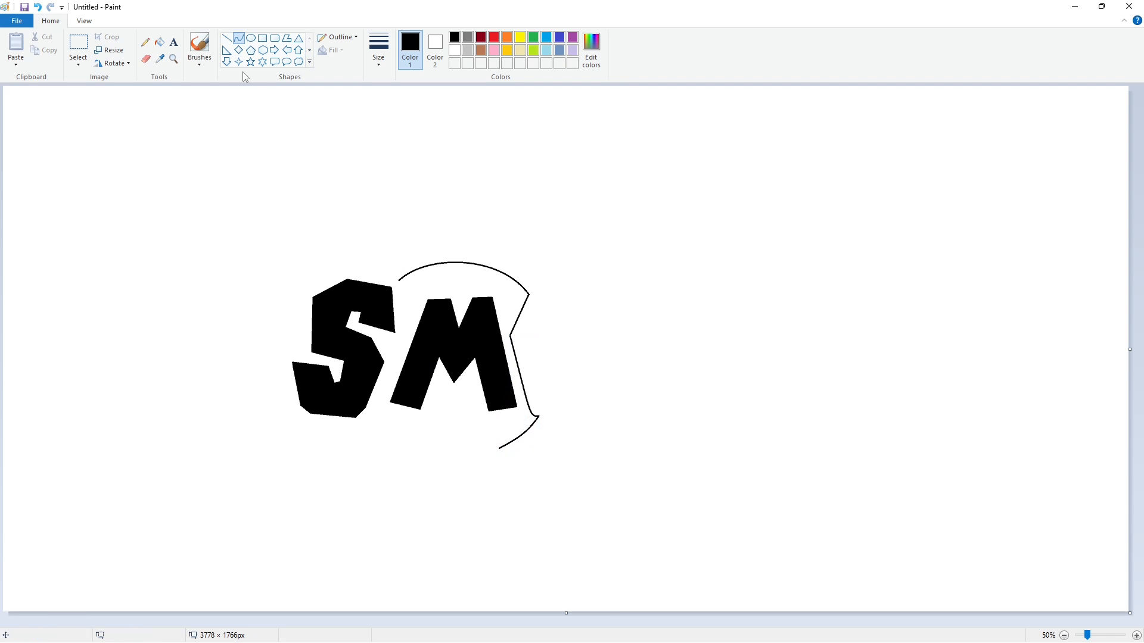
# Draw the emblem's left edge with a straight line and curves that follow the S's right side
pyautogui.click(227, 38)
pyautogui.moveTo(399, 280); pyautogui.dragTo(403, 329)
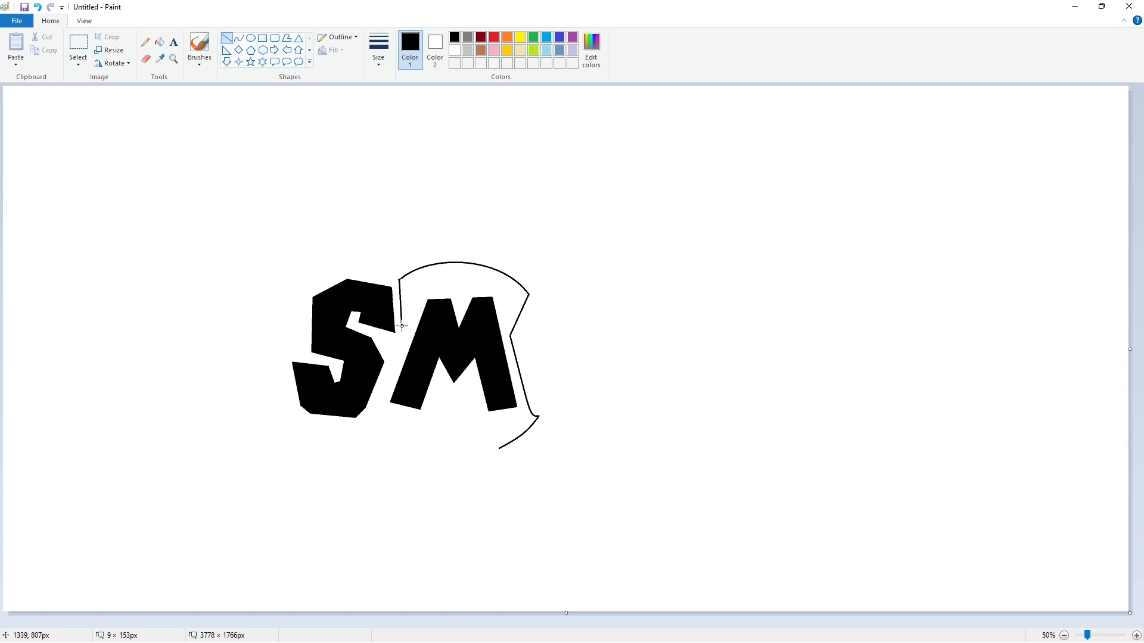
pyautogui.click(463, 319)
pyautogui.click(239, 38)
pyautogui.click(429, 340)
pyautogui.moveTo(401, 338)
pyautogui.mouseDown()
pyautogui.moveTo(368, 416)
pyautogui.moveTo(381, 429)
pyautogui.moveTo(499, 448)
pyautogui.mouseUp()
pyautogui.click(393, 362)
pyautogui.click(391, 362)
# Close the emblem's outline with a short line at its lower-left corner and a curve beneath the M
pyautogui.click(227, 40)
pyautogui.click(239, 40)
pyautogui.click(373, 411)
pyautogui.click(373, 410)
pyautogui.click(440, 432)
pyautogui.click(439, 433)
# Fill the letter M with purple and the emblem area around it with black
pyautogui.click(160, 43)
pyautogui.click(573, 38)
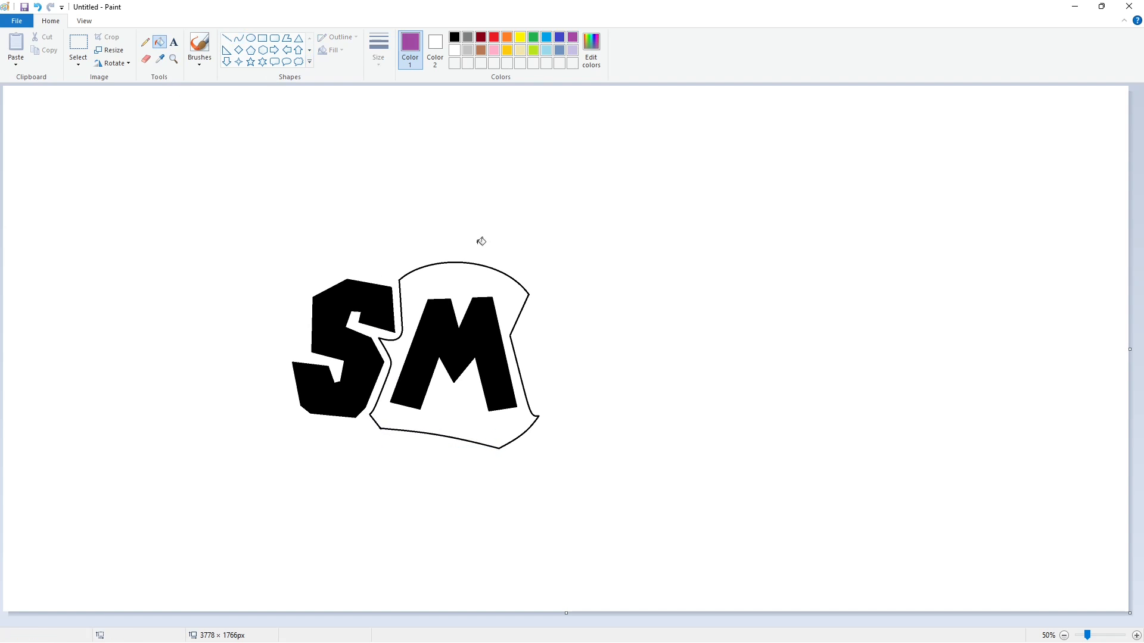
pyautogui.click(452, 319)
pyautogui.click(455, 37)
pyautogui.click(477, 281)
# Trim the rough corners of the black emblem around the M with short white lines
pyautogui.click(1136, 636)
pyautogui.moveTo(549, 623); pyautogui.dragTo(704, 623)
pyautogui.scroll(-3, 726, 570)
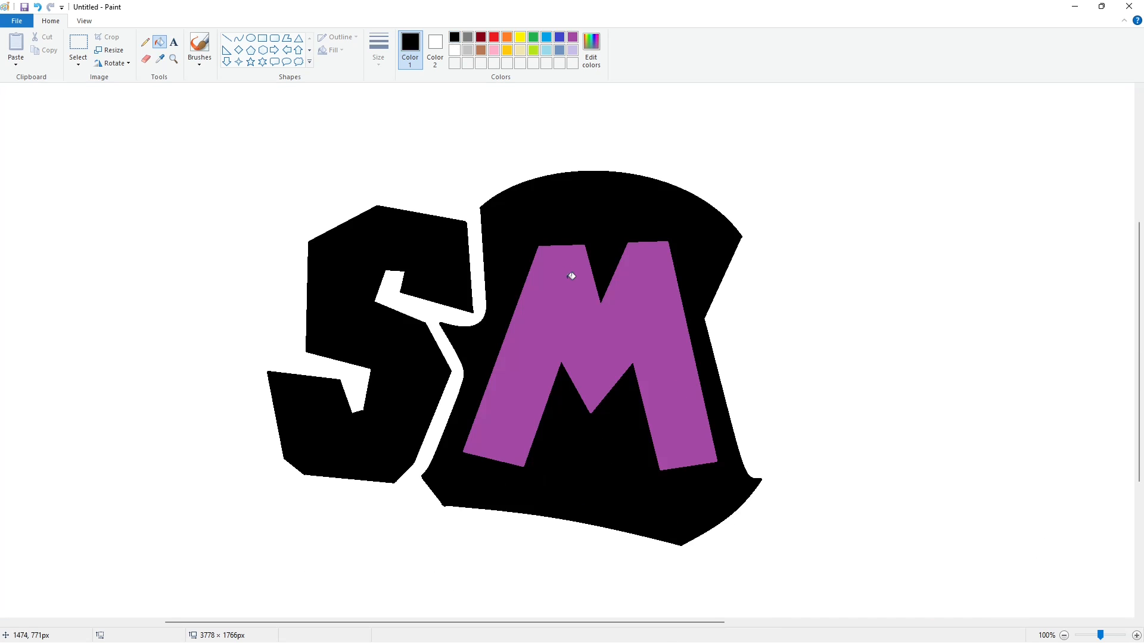
pyautogui.click(227, 38)
pyautogui.click(454, 50)
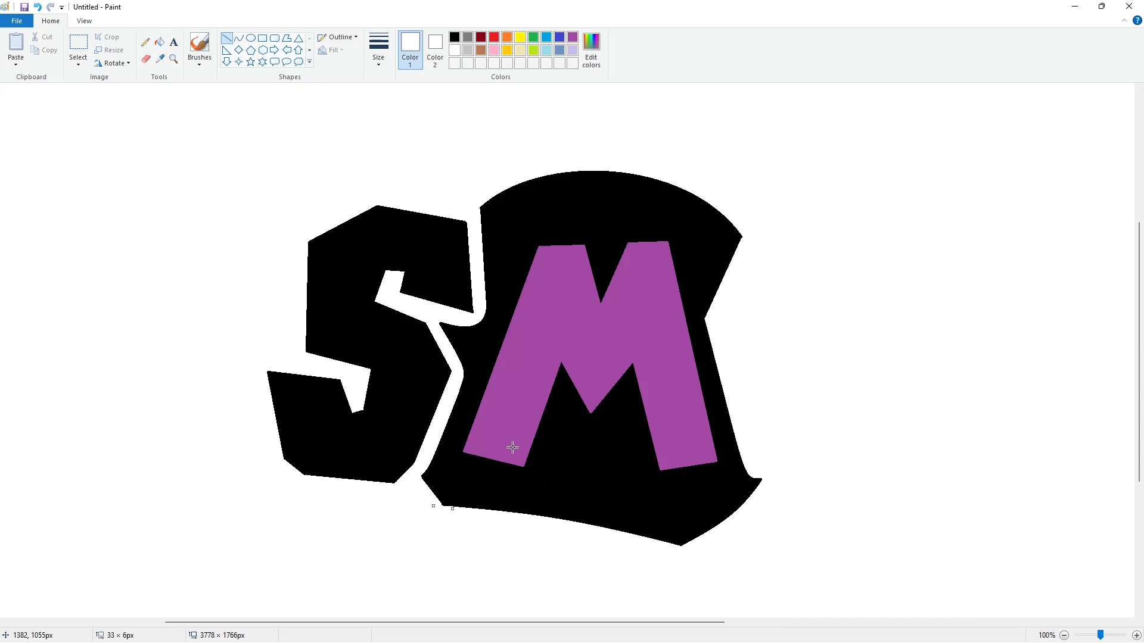
pyautogui.click(1064, 636)
# Draw an angular letter G beside the emblem with straight black lines and fill it with black
pyautogui.click(454, 37)
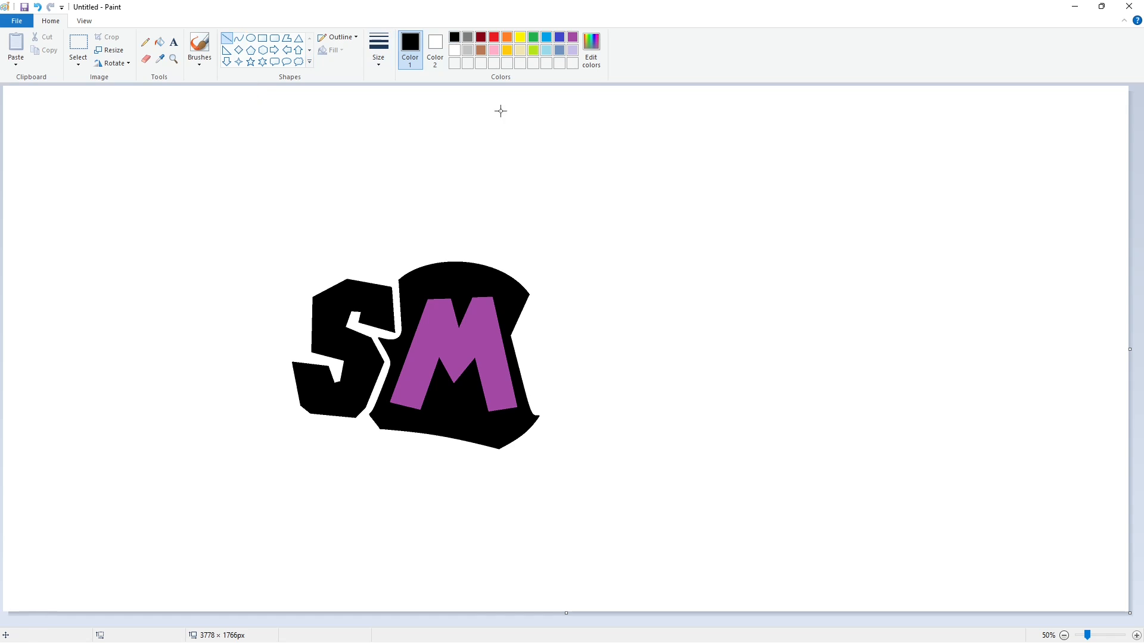
pyautogui.moveTo(538, 298)
pyautogui.mouseDown()
pyautogui.moveTo(586, 291)
pyautogui.moveTo(613, 303)
pyautogui.moveTo(605, 334)
pyautogui.moveTo(578, 323)
pyautogui.moveTo(520, 334)
pyautogui.moveTo(538, 410)
pyautogui.mouseUp()
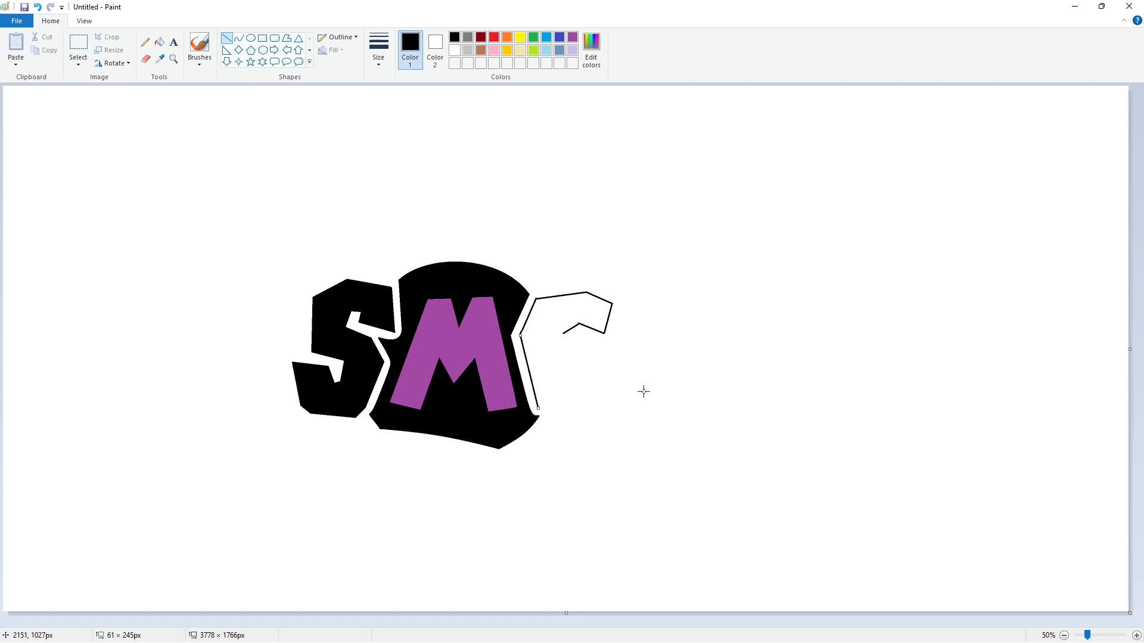
pyautogui.click(643, 391)
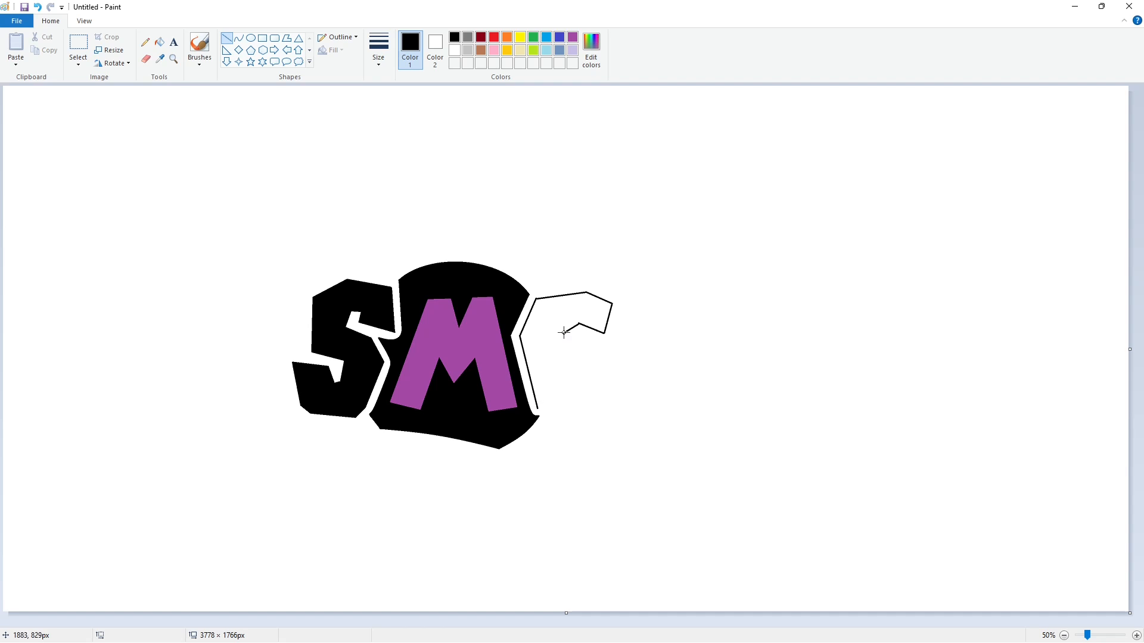
pyautogui.moveTo(564, 332); pyautogui.dragTo(559, 351)
pyautogui.moveTo(558, 352); pyautogui.dragTo(590, 382)
pyautogui.moveTo(536, 408)
pyautogui.mouseDown()
pyautogui.moveTo(613, 409)
pyautogui.moveTo(621, 372)
pyautogui.moveTo(599, 338)
pyautogui.moveTo(570, 336)
pyautogui.moveTo(568, 364)
pyautogui.moveTo(590, 382)
pyautogui.mouseUp()
pyautogui.click(160, 42)
pyautogui.click(587, 313)
# Trim the stray outline tips at the corners of the G with short white lines
pyautogui.click(1136, 636)
pyautogui.moveTo(550, 614); pyautogui.dragTo(833, 597)
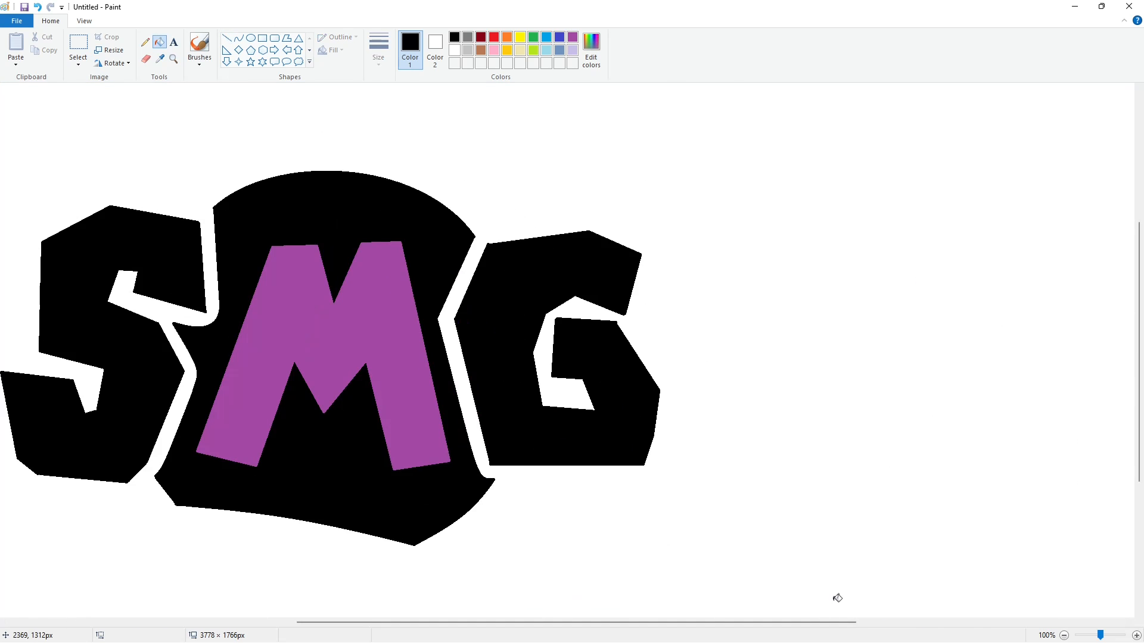
pyautogui.click(227, 37)
pyautogui.click(455, 50)
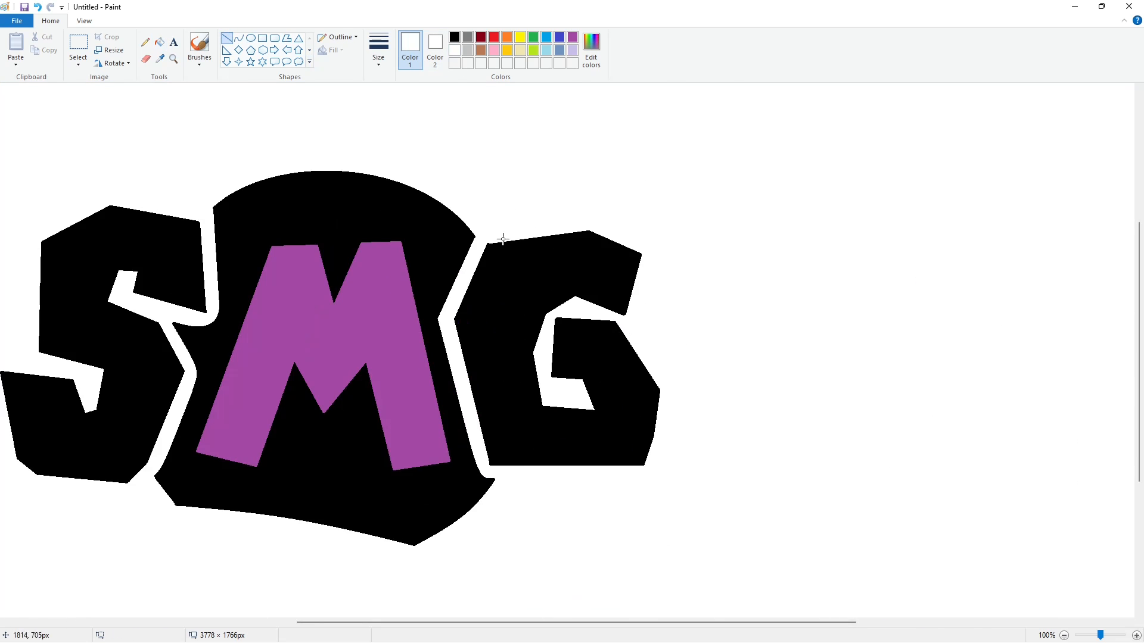
pyautogui.click(1064, 636)
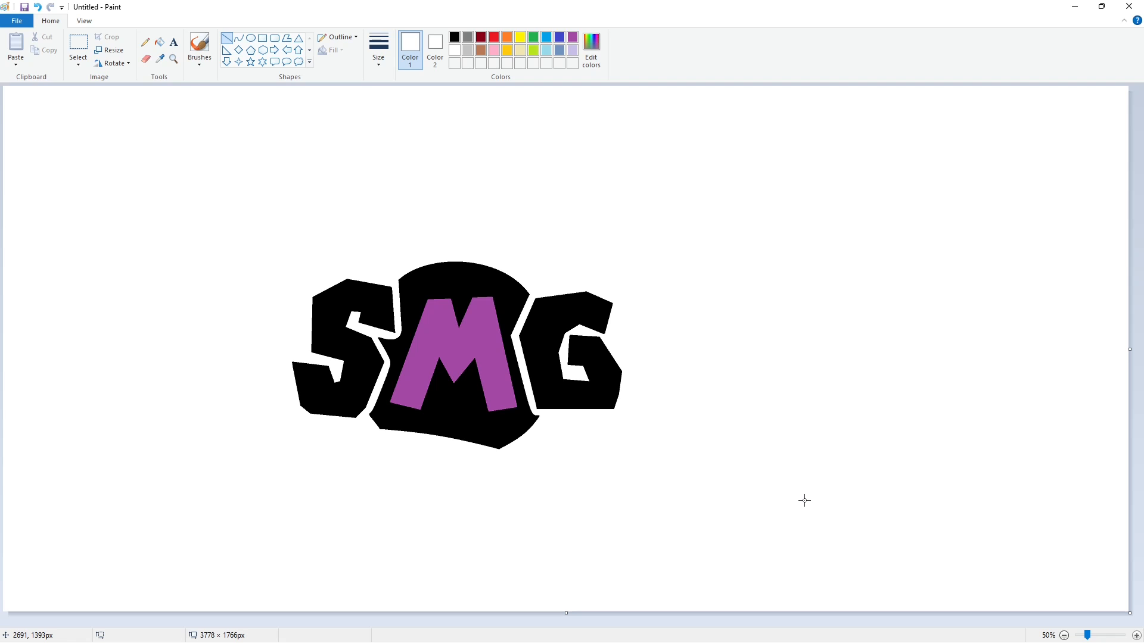
# Draw an angular numeral 4 beside the G with straight black lines and fill it with black
pyautogui.click(455, 37)
pyautogui.moveTo(665, 280)
pyautogui.mouseDown()
pyautogui.moveTo(631, 292)
pyautogui.moveTo(617, 345)
pyautogui.moveTo(633, 367)
pyautogui.moveTo(656, 370)
pyautogui.mouseUp()
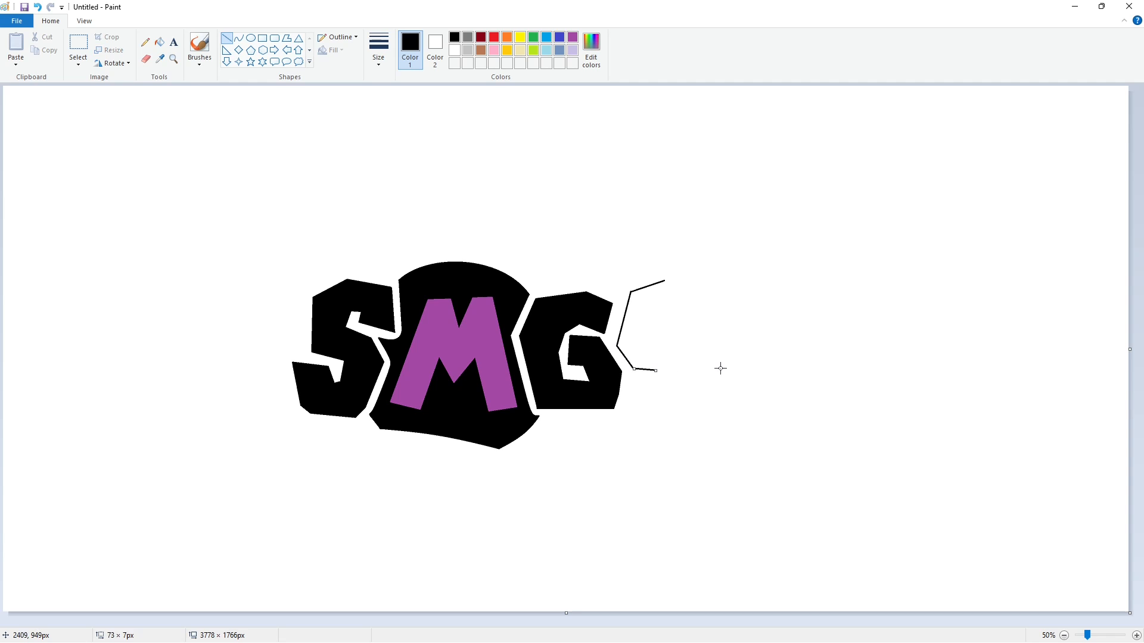
pyautogui.moveTo(665, 284)
pyautogui.mouseDown()
pyautogui.moveTo(648, 344)
pyautogui.moveTo(717, 345)
pyautogui.moveTo(707, 377)
pyautogui.moveTo(686, 373)
pyautogui.moveTo(681, 408)
pyautogui.moveTo(648, 409)
pyautogui.moveTo(656, 370)
pyautogui.mouseUp()
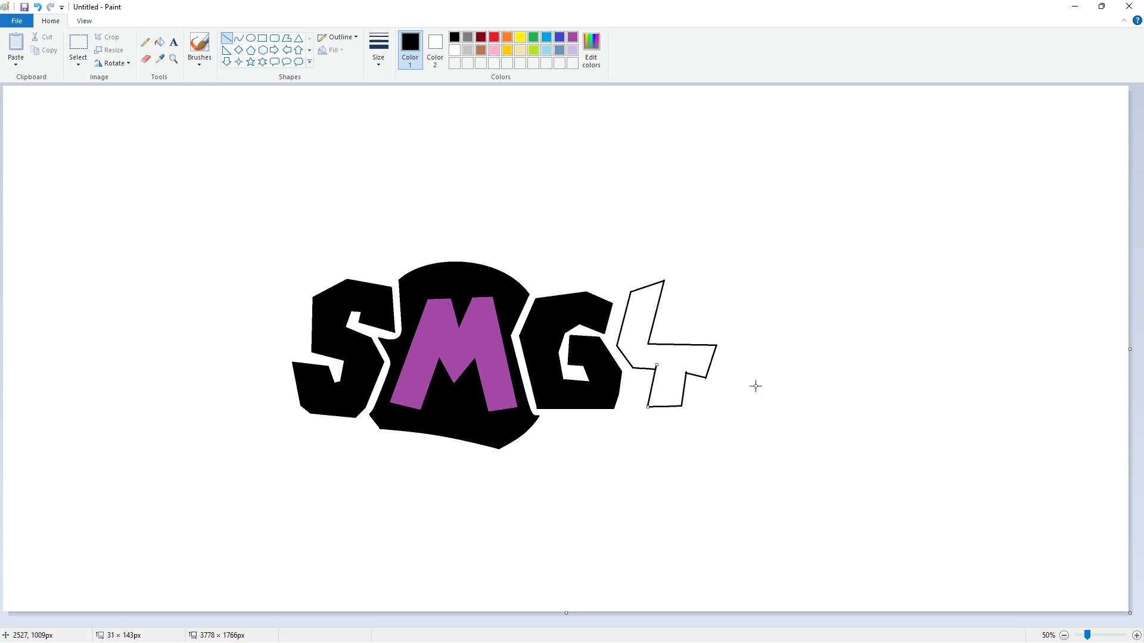
pyautogui.moveTo(667, 317)
pyautogui.mouseDown()
pyautogui.moveTo(668, 350)
pyautogui.moveTo(690, 351)
pyautogui.mouseUp()
pyautogui.click(159, 42)
pyautogui.click(667, 381)
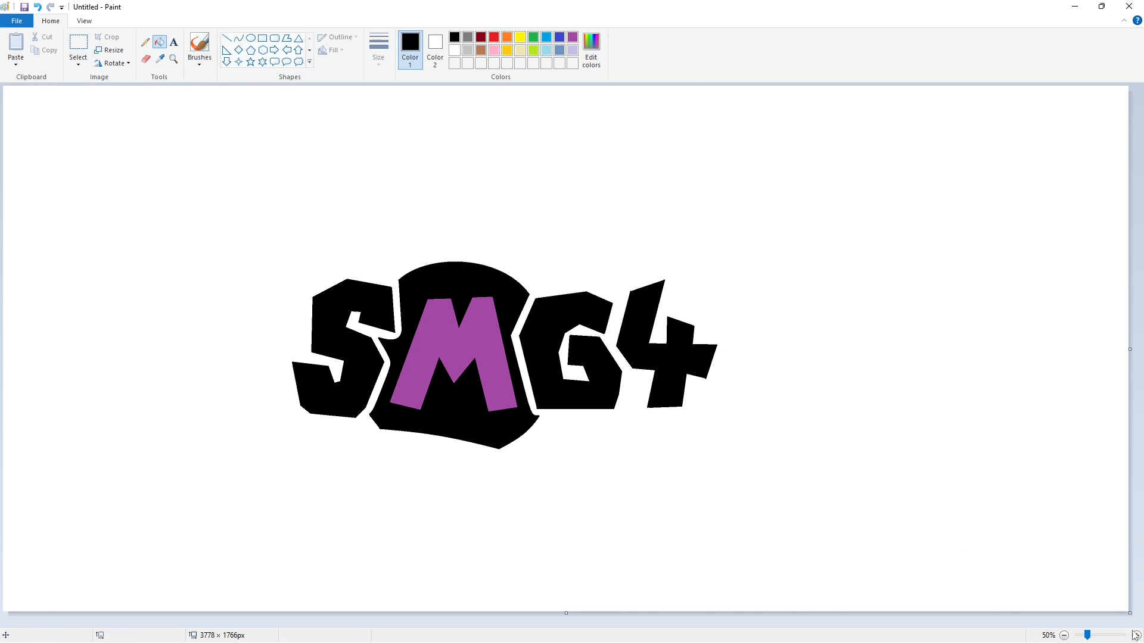
# Trim the stray outline tips at the corners of the numeral 4 with short white lines
pyautogui.click(1137, 636)
pyautogui.click(227, 38)
pyautogui.click(455, 50)
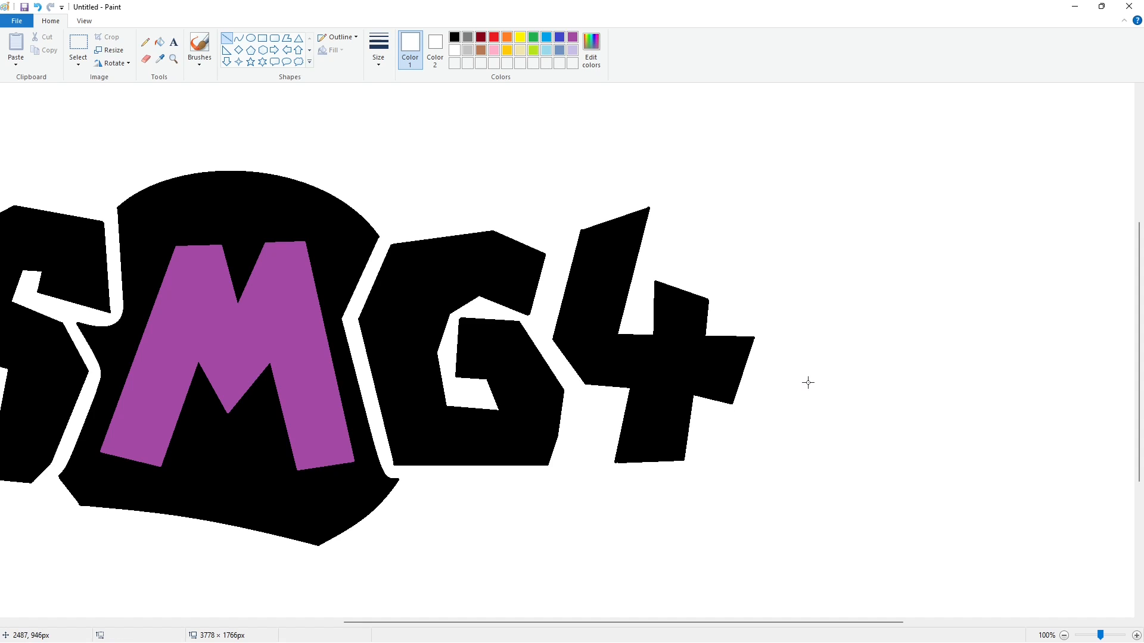
pyautogui.scroll(-1, 895, 525)
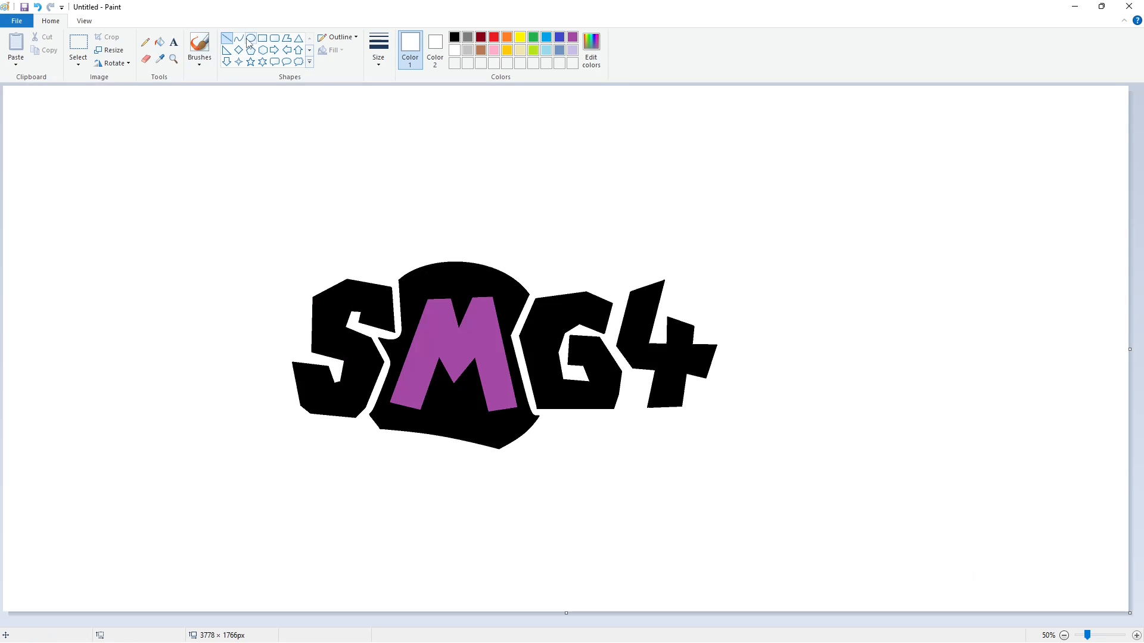
pyautogui.click(239, 37)
pyautogui.click(455, 37)
pyautogui.moveTo(320, 285)
pyautogui.mouseDown()
pyautogui.moveTo(554, 227)
pyautogui.moveTo(777, 316)
pyautogui.mouseUp()
pyautogui.moveTo(573, 291); pyautogui.dragTo(458, 110)
pyautogui.moveTo(619, 101); pyautogui.dragTo(724, 96)
pyautogui.hotkey('ctrl', 'z')
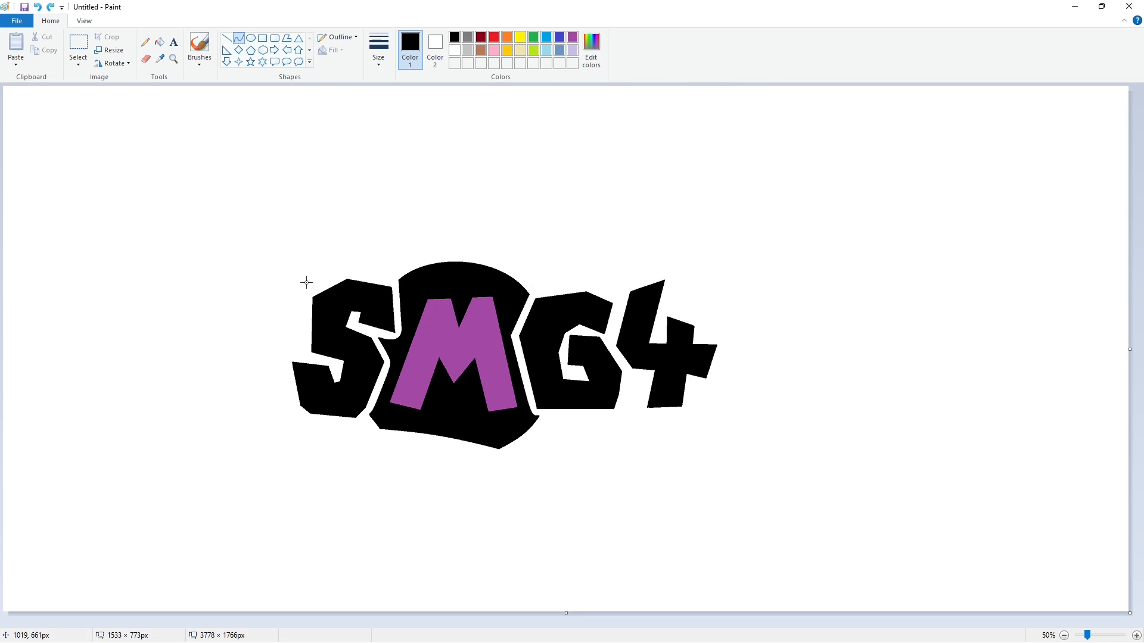
# Draw the cap's dome with two black curves that arch over the SMG4 lettering, starting above the S
pyautogui.moveTo(320, 285); pyautogui.dragTo(529, 139)
pyautogui.moveTo(405, 197)
pyautogui.mouseDown()
pyautogui.moveTo(361, 176)
pyautogui.moveTo(416, 145)
pyautogui.mouseUp()
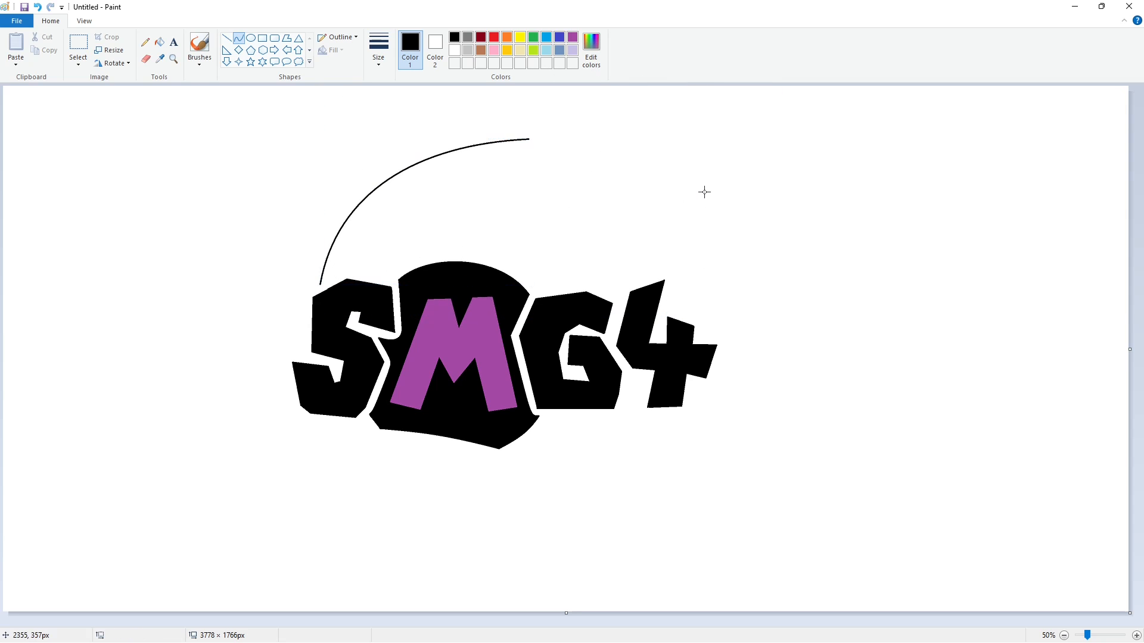
pyautogui.moveTo(530, 139); pyautogui.dragTo(774, 319)
pyautogui.moveTo(685, 254); pyautogui.dragTo(818, 202)
# Draw the rounded bulge at the back of the cap with black curves, from the dome's end to below the 4
pyautogui.moveTo(774, 319); pyautogui.dragTo(863, 451)
pyautogui.moveTo(833, 369); pyautogui.dragTo(829, 307)
pyautogui.moveTo(858, 339); pyautogui.dragTo(881, 353)
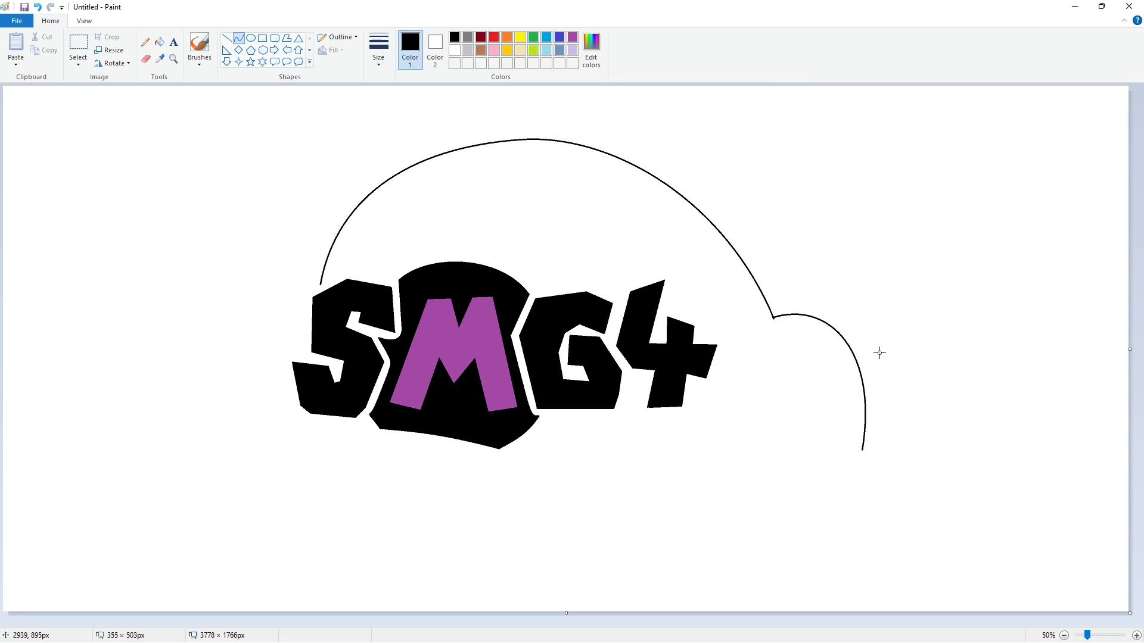
pyautogui.moveTo(863, 451)
pyautogui.mouseDown()
pyautogui.moveTo(672, 504)
pyautogui.moveTo(846, 507)
pyautogui.mouseUp()
pyautogui.moveTo(834, 514); pyautogui.dragTo(793, 536)
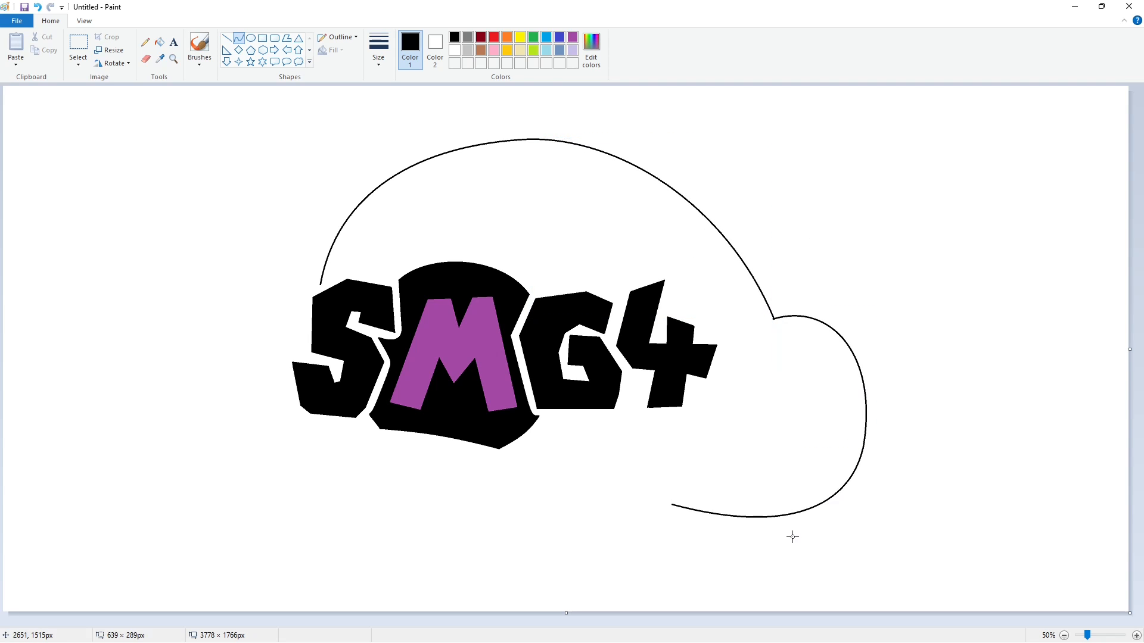
# Draw the cap's visor with black curves starting below the S and join it to the back bulge
pyautogui.moveTo(360, 427)
pyautogui.mouseDown()
pyautogui.moveTo(262, 525)
pyautogui.moveTo(262, 498)
pyautogui.mouseUp()
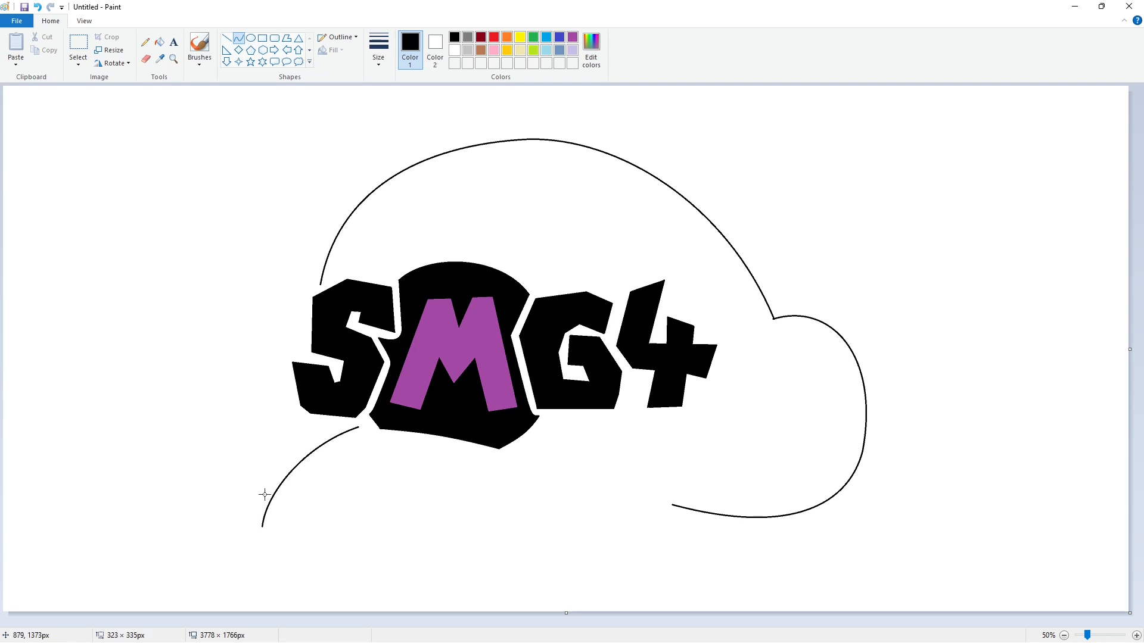
pyautogui.moveTo(332, 480)
pyautogui.mouseDown()
pyautogui.moveTo(319, 541)
pyautogui.moveTo(266, 542)
pyautogui.moveTo(526, 549)
pyautogui.mouseUp()
pyautogui.moveTo(362, 545); pyautogui.dragTo(429, 512)
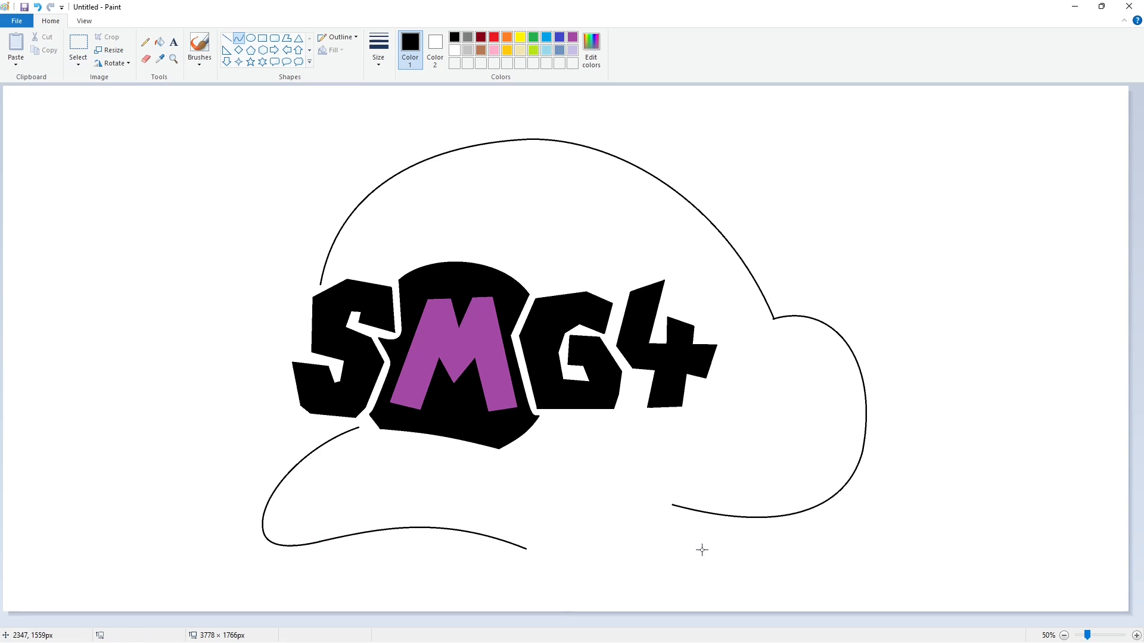
pyautogui.moveTo(527, 549); pyautogui.dragTo(673, 506)
pyautogui.moveTo(573, 535)
pyautogui.mouseDown()
pyautogui.moveTo(555, 557)
pyautogui.moveTo(578, 569)
pyautogui.mouseUp()
pyautogui.moveTo(631, 563); pyautogui.dragTo(641, 569)
# Close the cap outline around the S's left side down to the visor and fill the cap with purple
pyautogui.moveTo(321, 286)
pyautogui.mouseDown()
pyautogui.moveTo(304, 358)
pyautogui.moveTo(301, 281)
pyautogui.mouseUp()
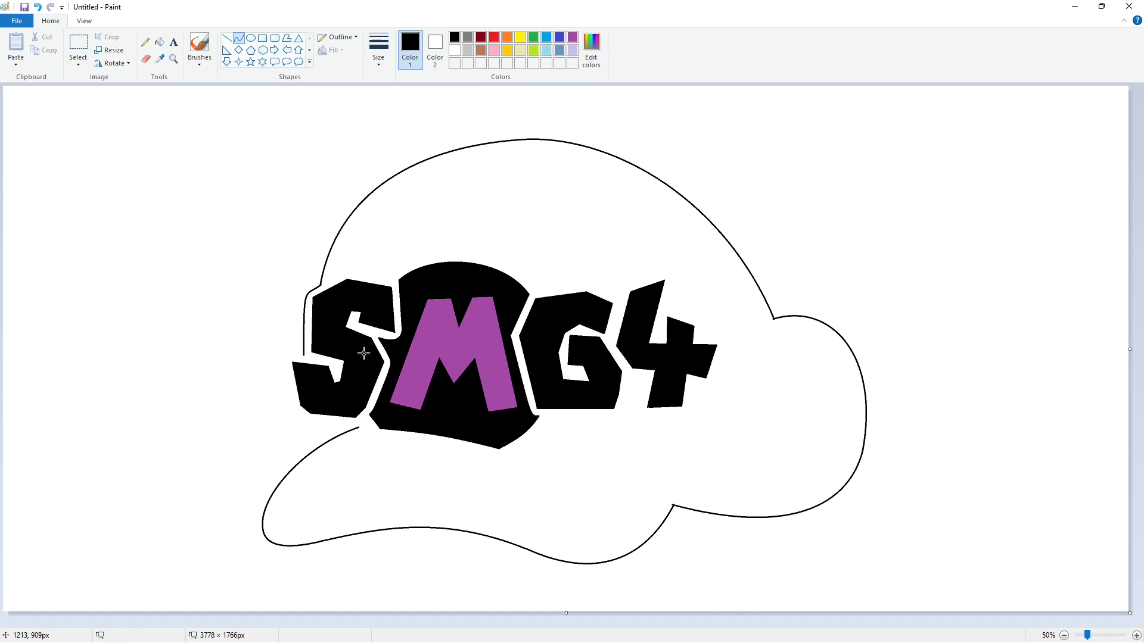
pyautogui.moveTo(304, 357)
pyautogui.mouseDown()
pyautogui.moveTo(285, 373)
pyautogui.moveTo(288, 357)
pyautogui.moveTo(295, 415)
pyautogui.moveTo(360, 423)
pyautogui.moveTo(358, 435)
pyautogui.mouseUp()
pyautogui.click(227, 40)
pyautogui.click(159, 42)
pyautogui.click(573, 37)
pyautogui.click(643, 181)
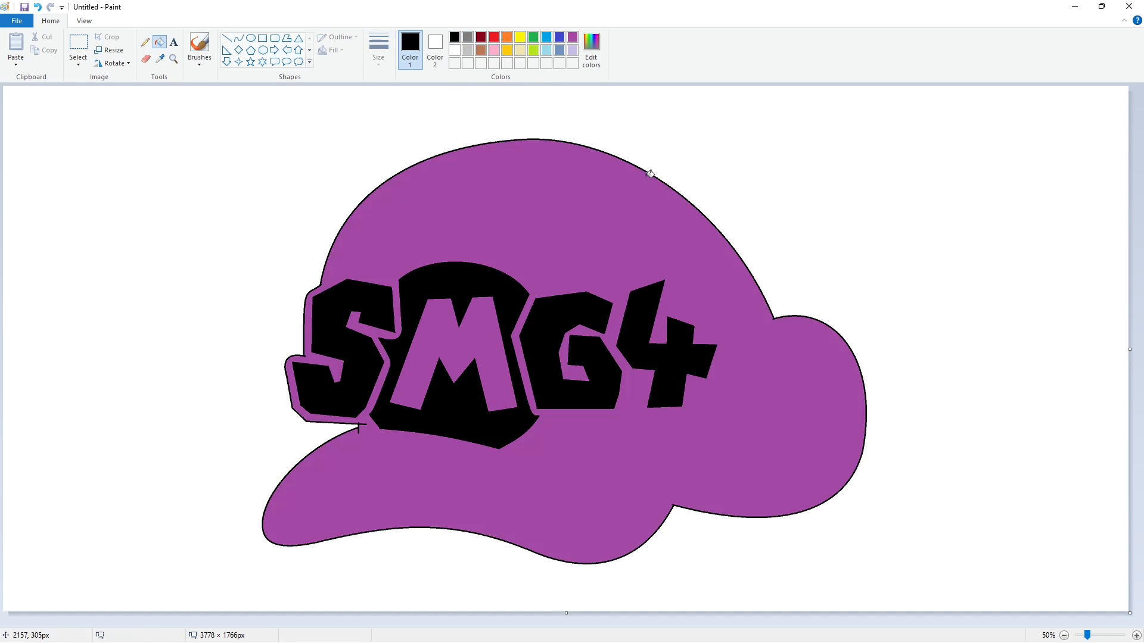
# Recolour the cap's black outline with the same purple as its fill
pyautogui.click(573, 36)
pyautogui.click(646, 166)
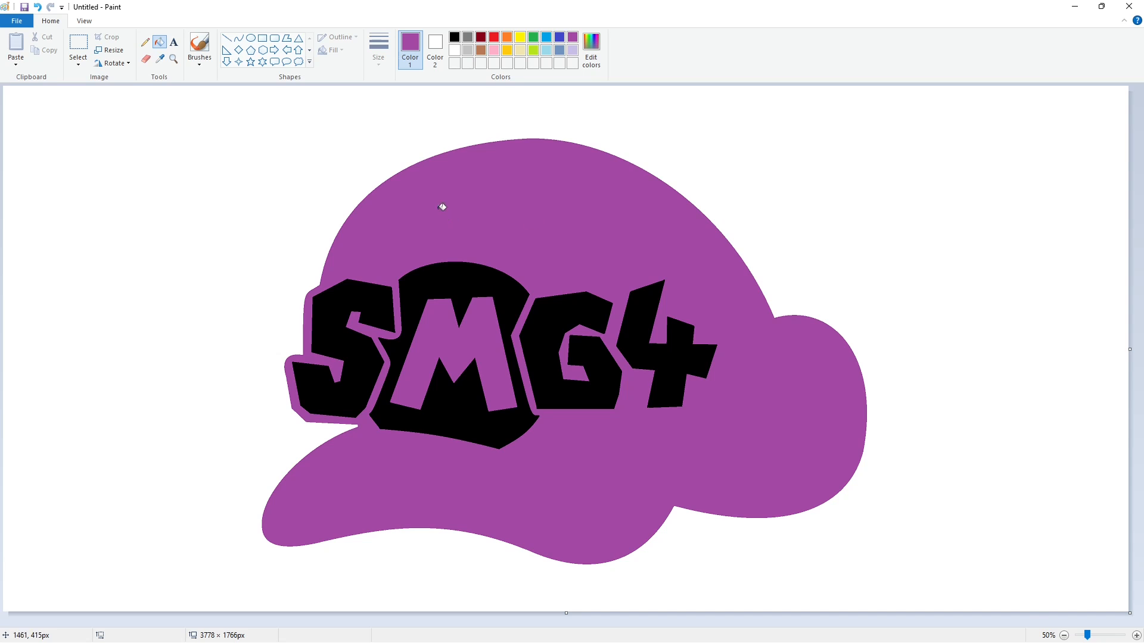
# Fill the cap with a custom light blue of red 0, green 157, blue 225
pyautogui.click(546, 37)
pyautogui.click(591, 47)
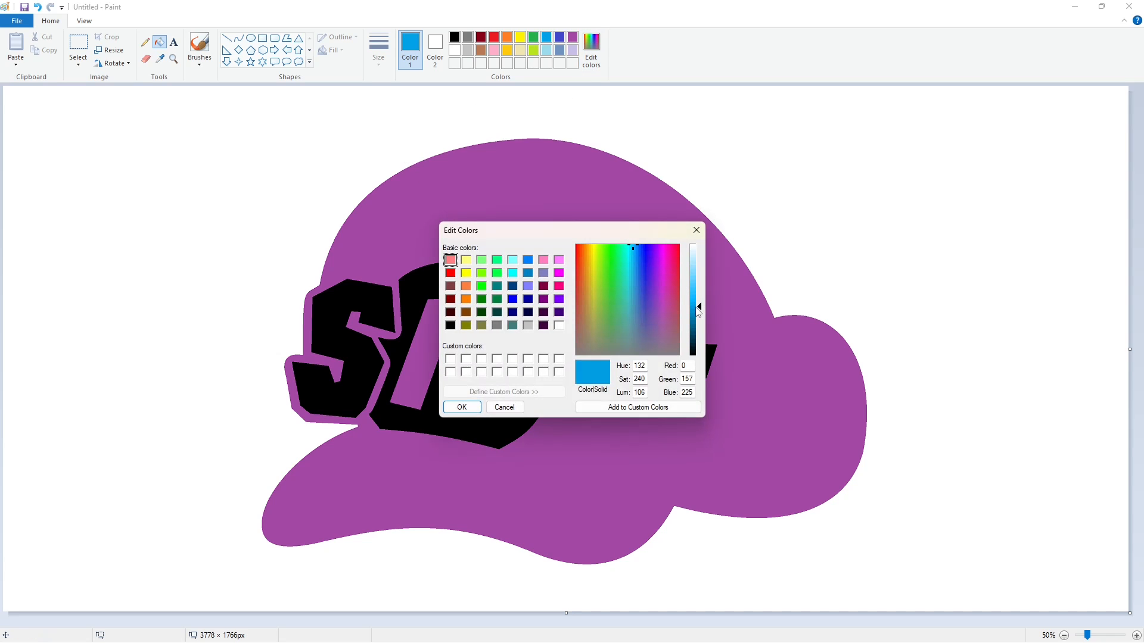
pyautogui.click(462, 408)
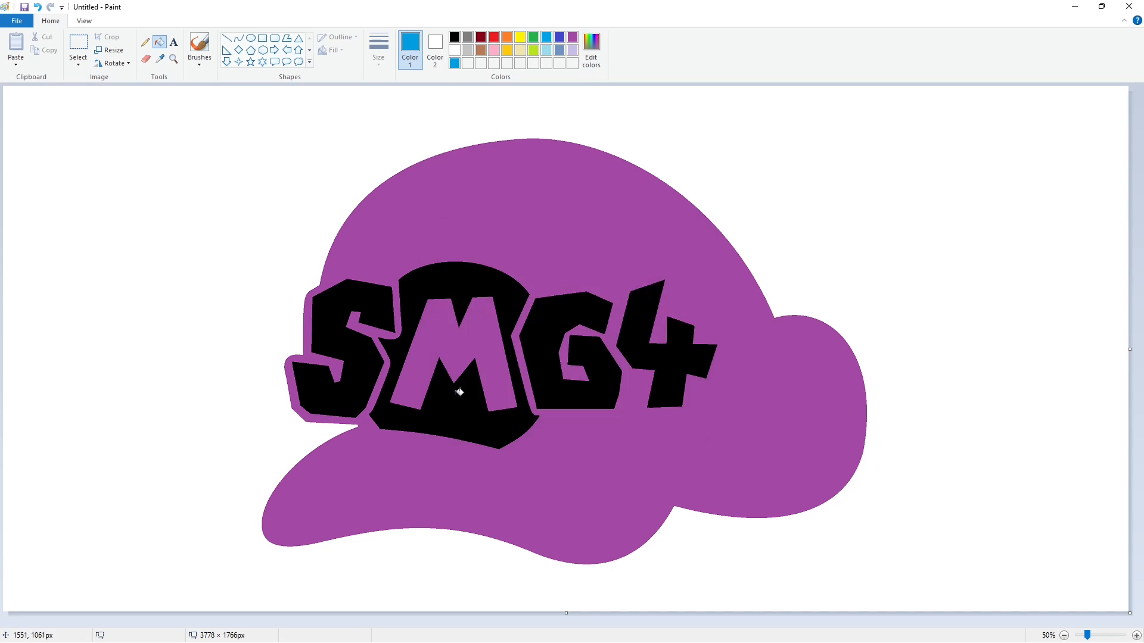
pyautogui.click(508, 218)
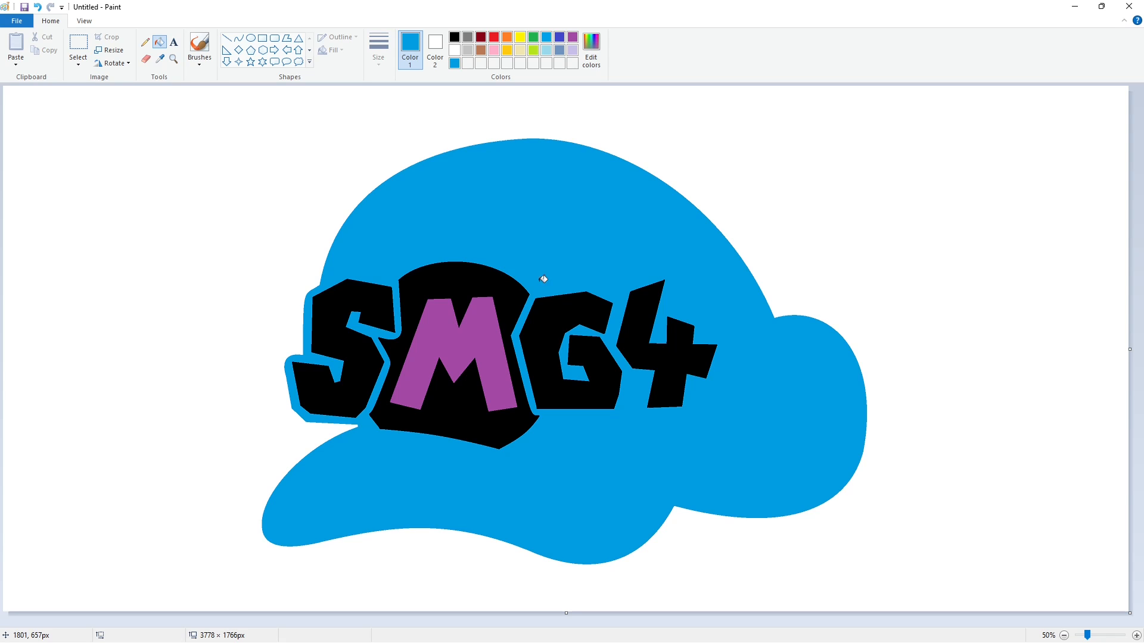
# Mix a custom blue of red 11, green 142, blue 221 and fill the cap and the M with it
pyautogui.click(591, 43)
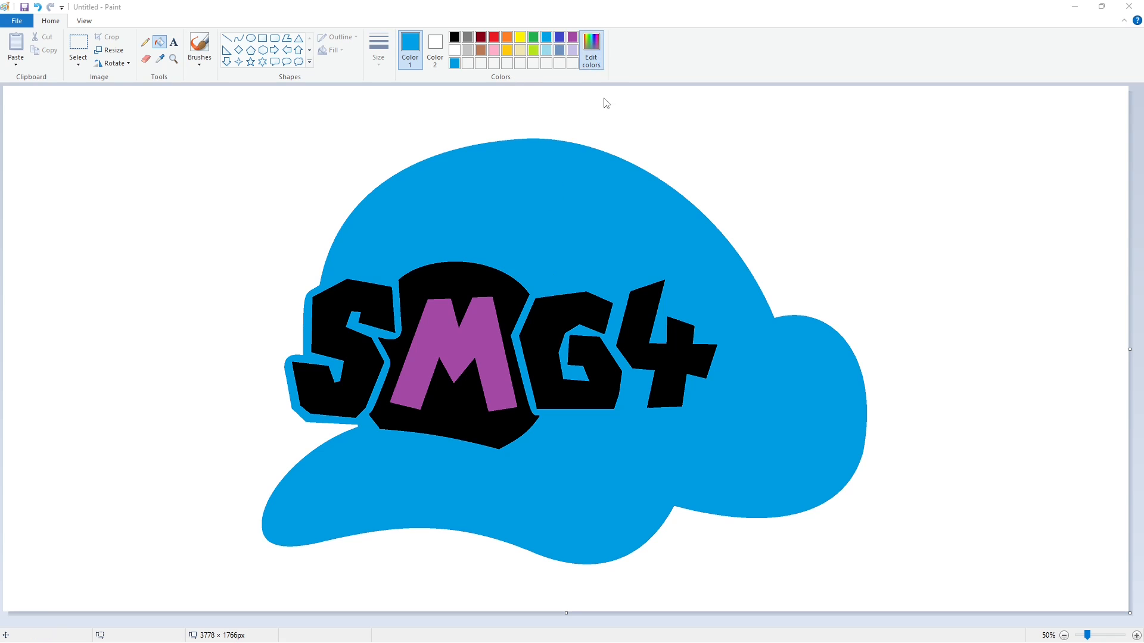
pyautogui.moveTo(623, 255); pyautogui.dragTo(635, 255)
pyautogui.click(461, 407)
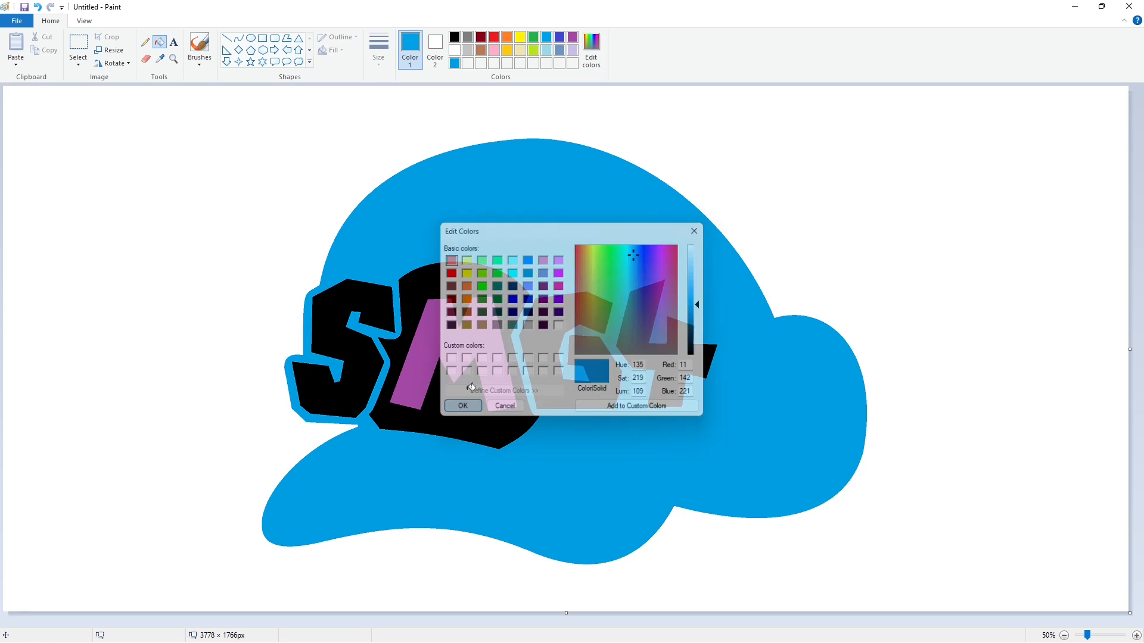
pyautogui.click(508, 183)
pyautogui.click(483, 329)
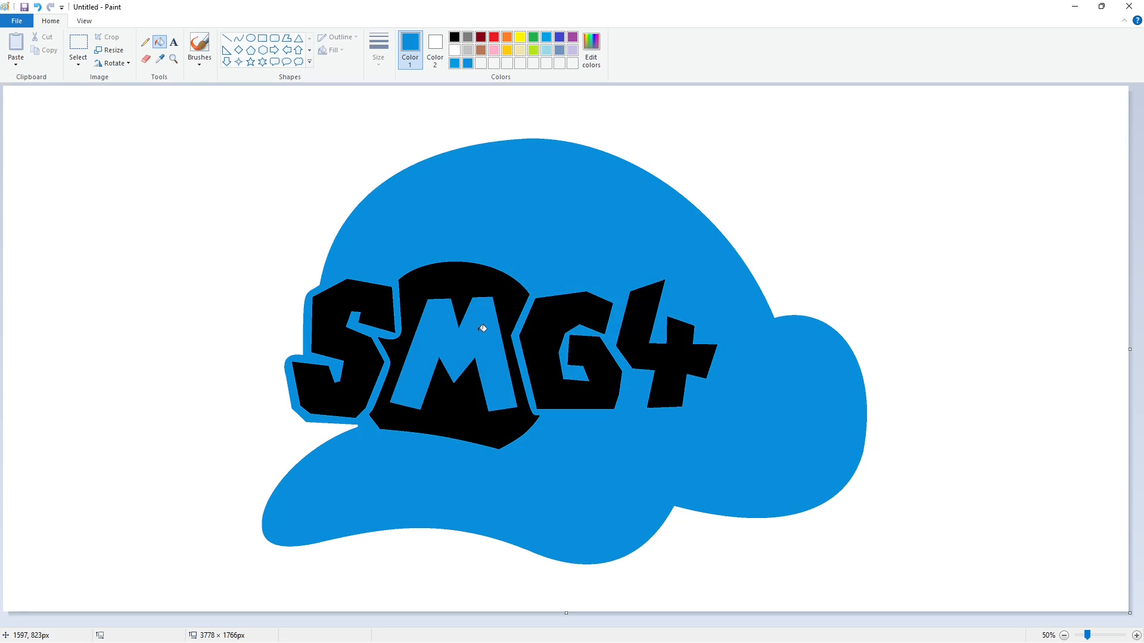
# Fill the black letter S with white
pyautogui.click(454, 50)
pyautogui.click(379, 300)
pyautogui.click(446, 328)
pyautogui.click(532, 341)
pyautogui.click(634, 329)
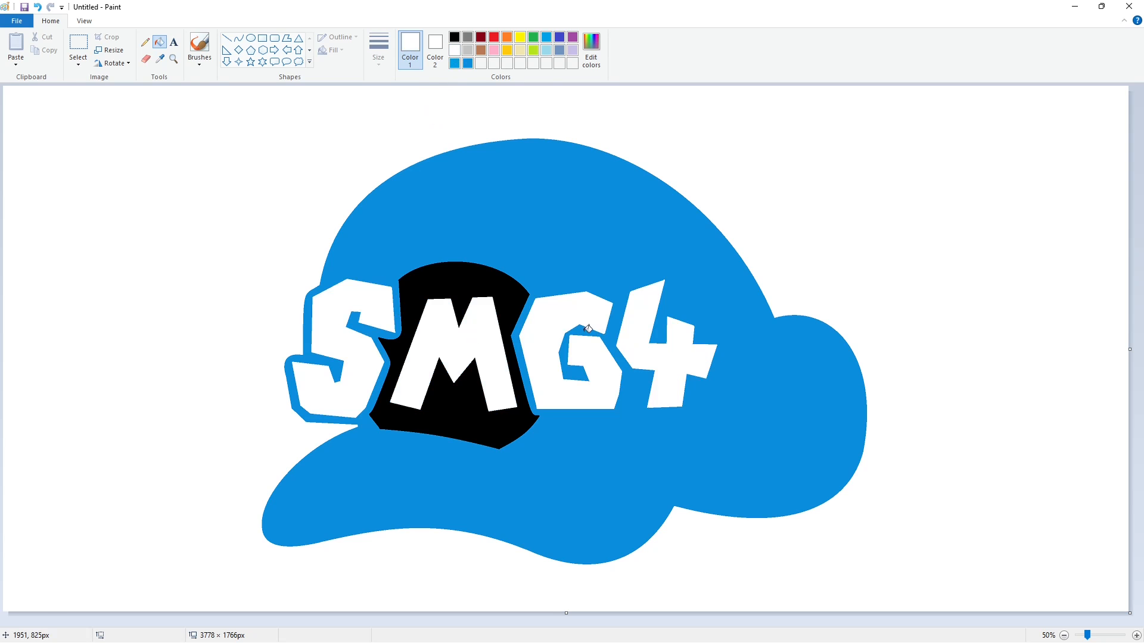
pyautogui.hotkey('ctrl', 'z')
pyautogui.hotkey('ctrl', 'z')
pyautogui.hotkey('ctrl', 'z')
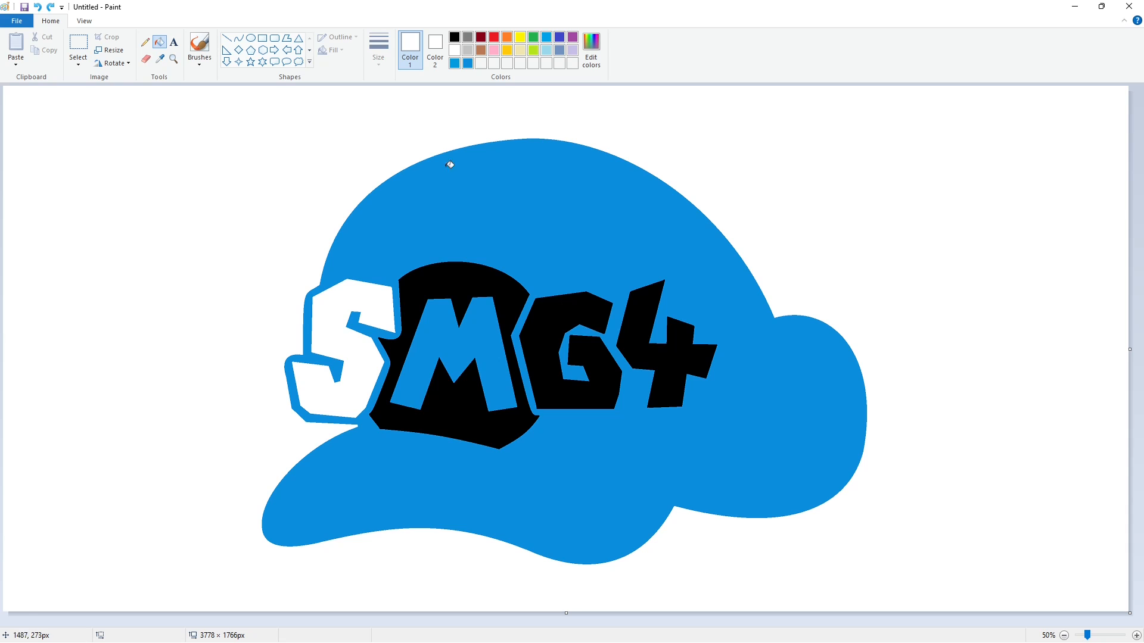
# Fill the black emblem around the M and the letter G with white
pyautogui.click(476, 275)
pyautogui.click(575, 321)
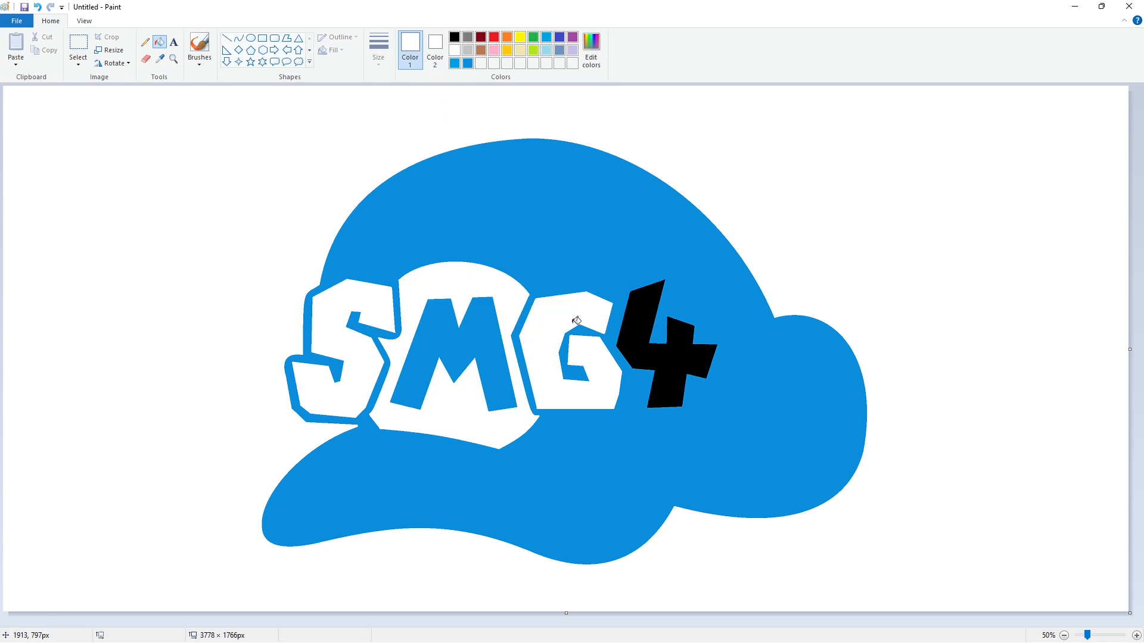